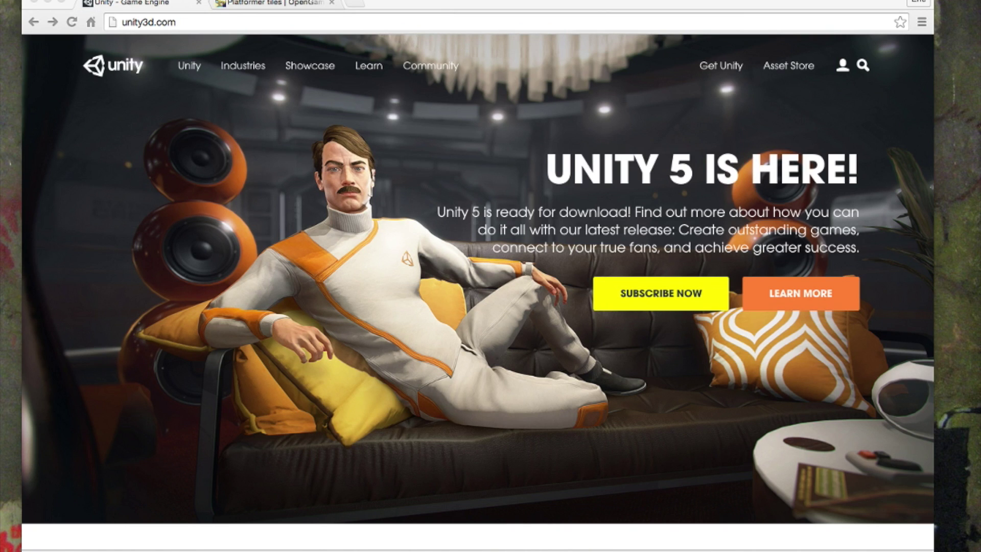
- Open the Get Unity download page on unity3d.com
left_click(720, 66)
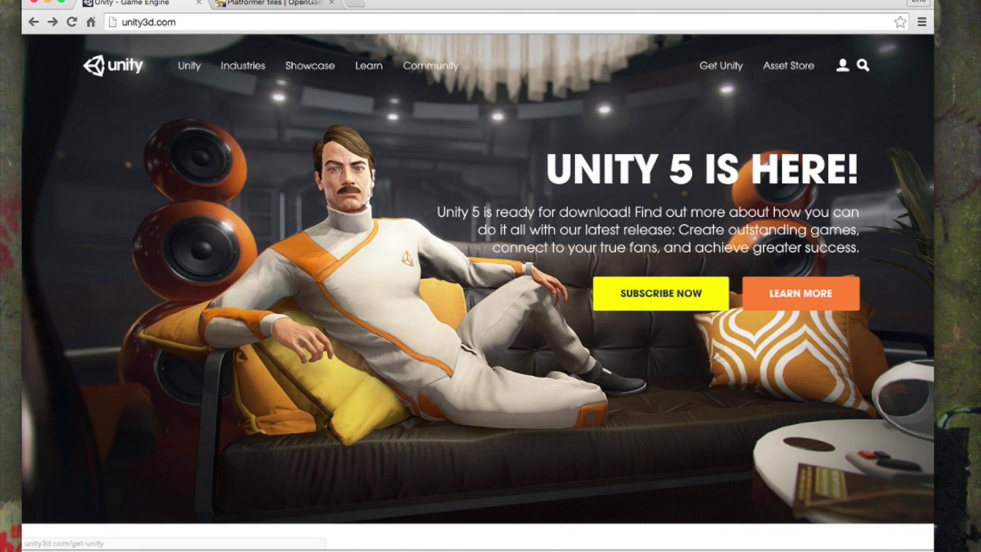
key("super+l")
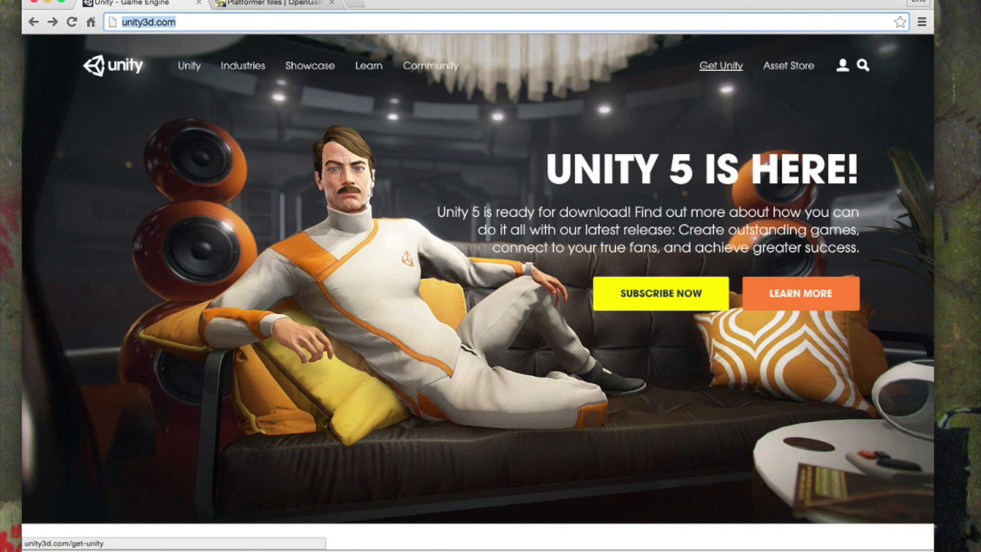
left_click(720, 65)
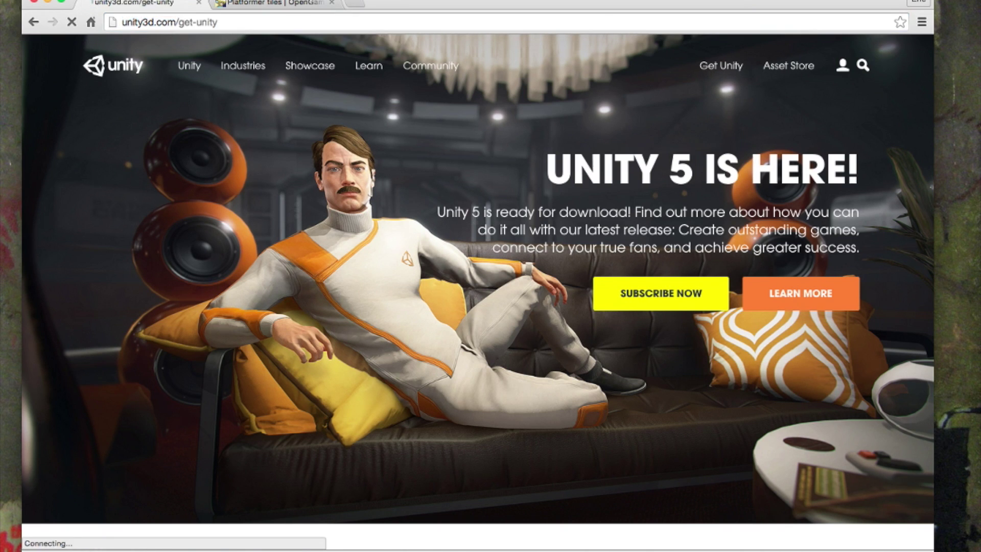
- Scroll through the Personal vs Professional comparison table, then switch to the Unity project launcher
scroll(478, 291, "down", 5)
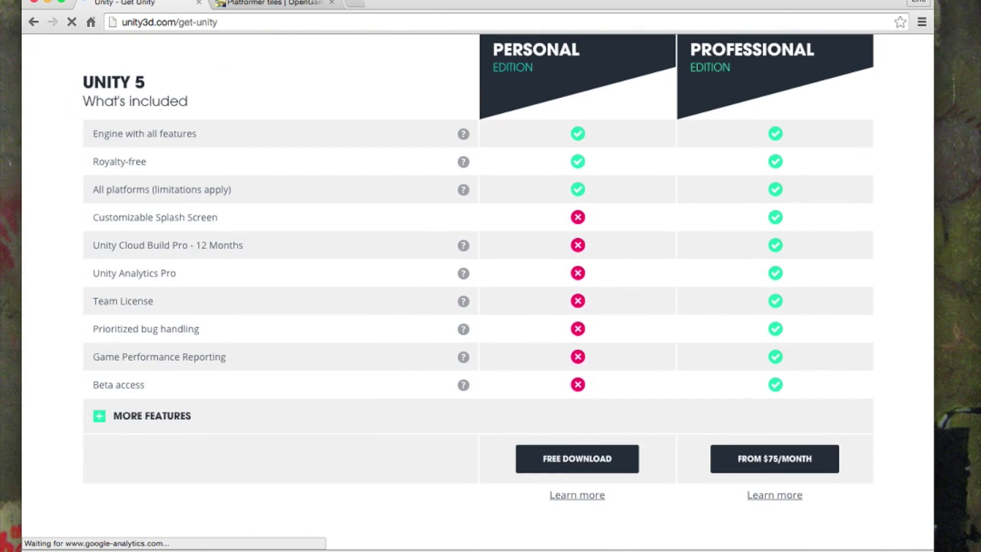
scroll(478, 291, "up", 2)
scroll(478, 291, "down", 1)
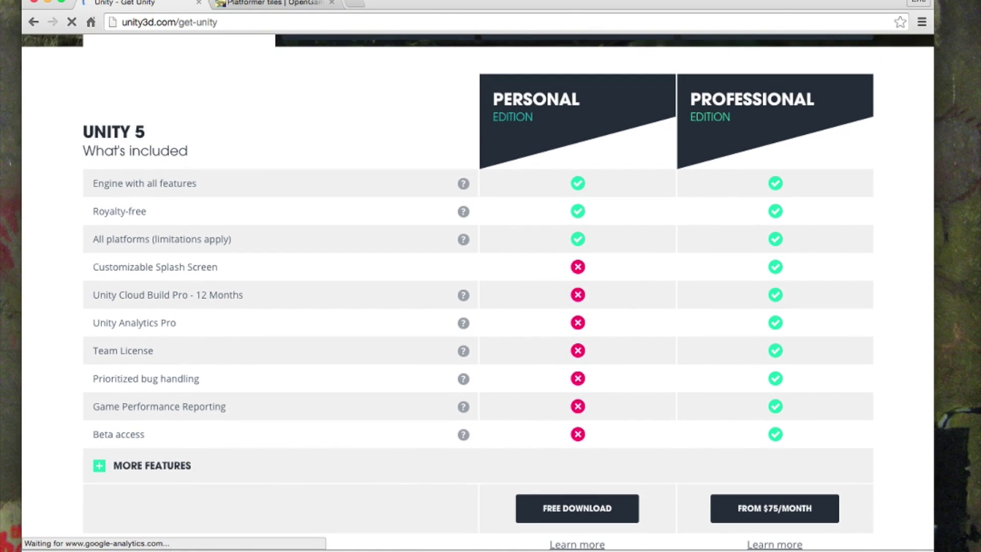
scroll(478, 291, "up", 1)
scroll(478, 291, "down", 1)
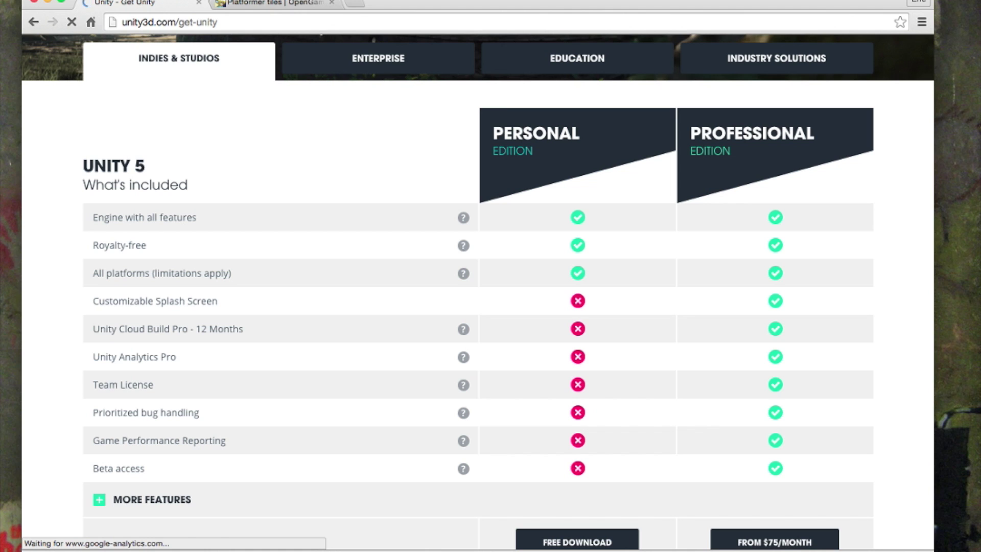
scroll(478, 291, "up", 2)
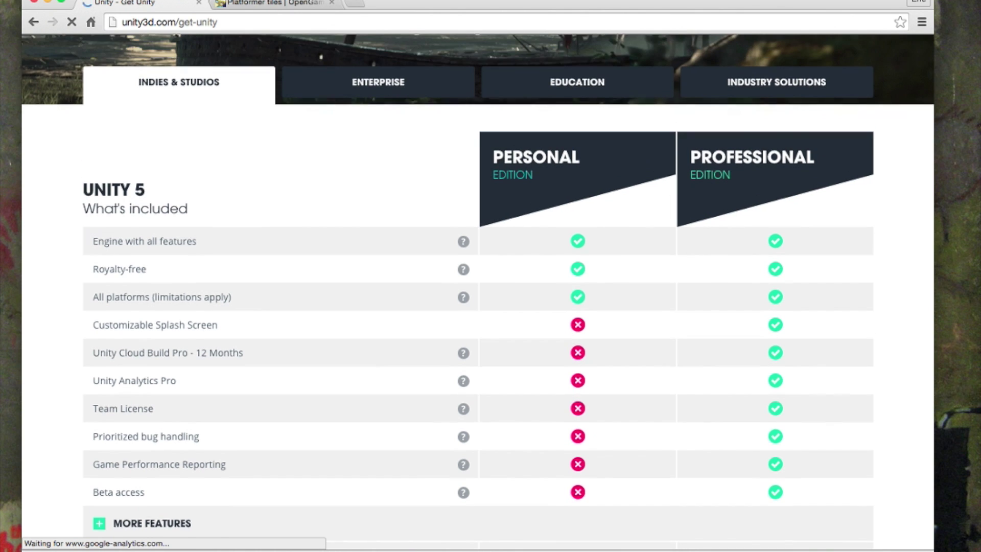
scroll(478, 291, "down", 3)
scroll(478, 291, "up", 1)
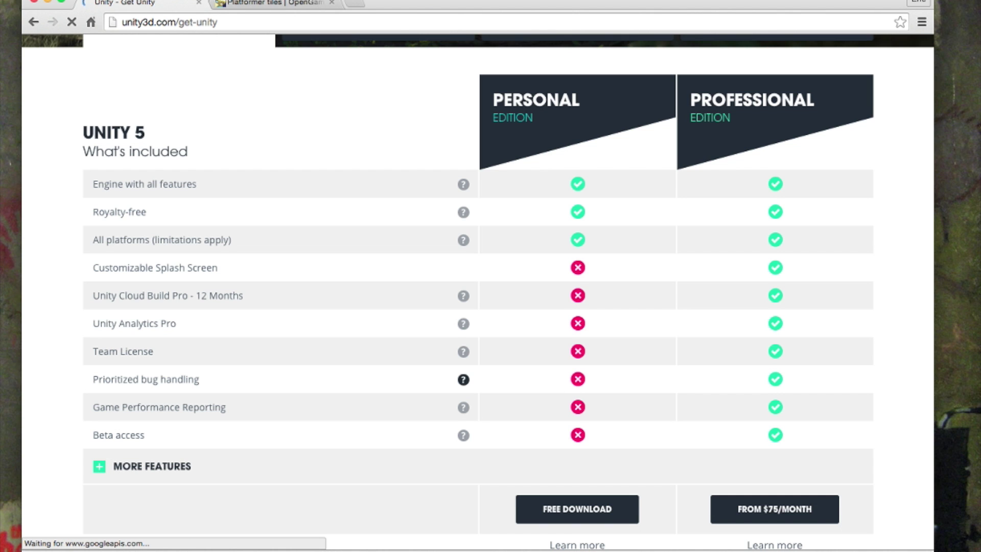
scroll(463, 379, "up", 5)
scroll(478, 291, "up", 2)
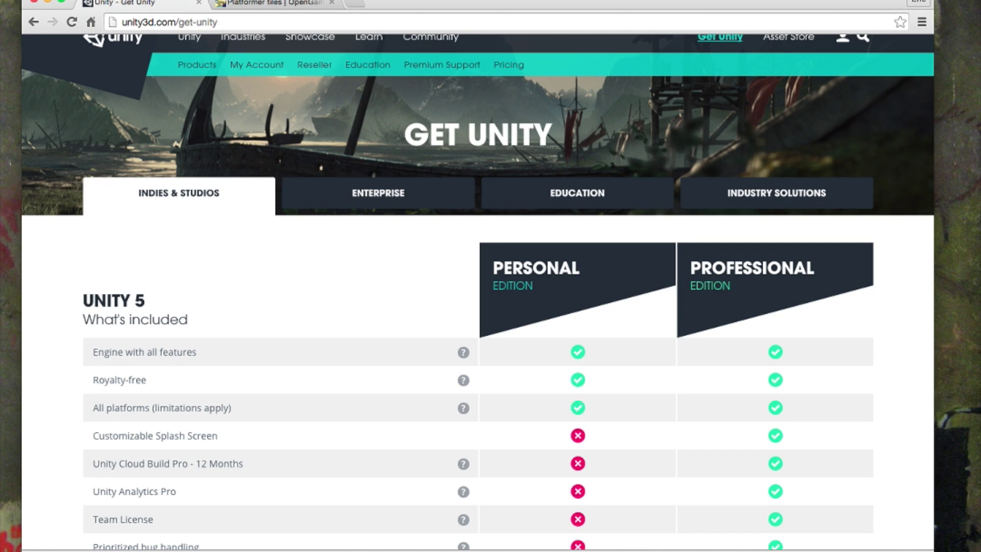
key("super+Tab")
key("super+Tab")
key("super+Tab")
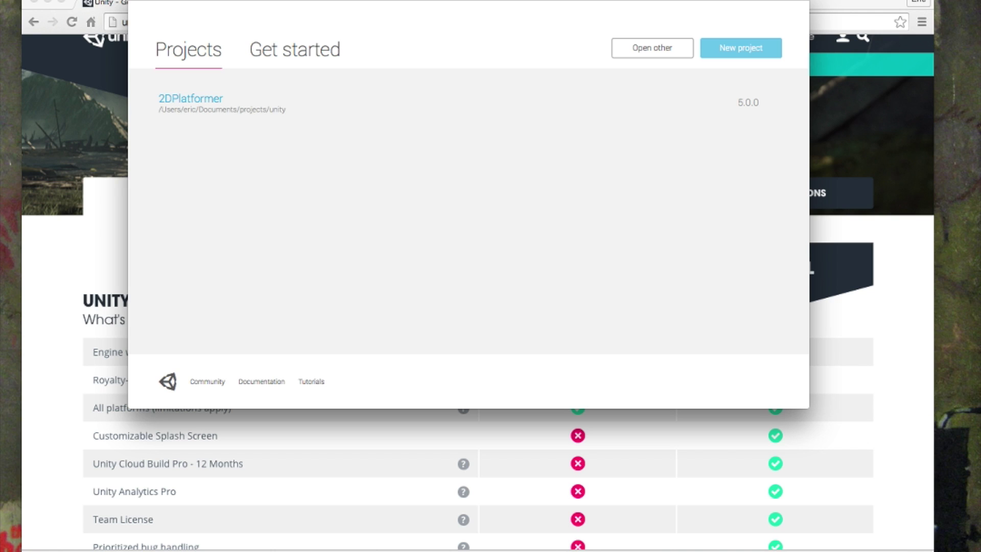
- Start a new 2D project, name it 2DPlatformerDemo, and create it
left_click(740, 48)
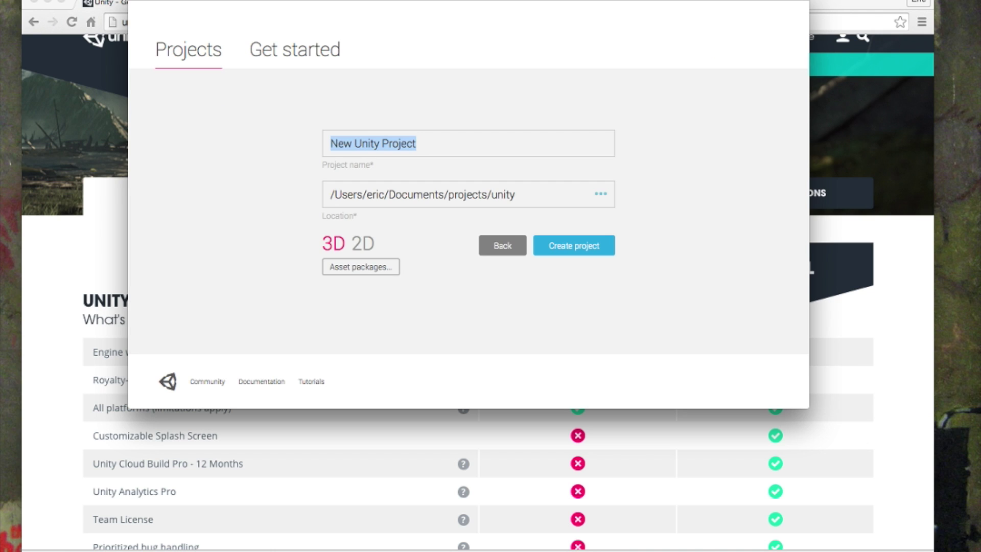
left_click(362, 244)
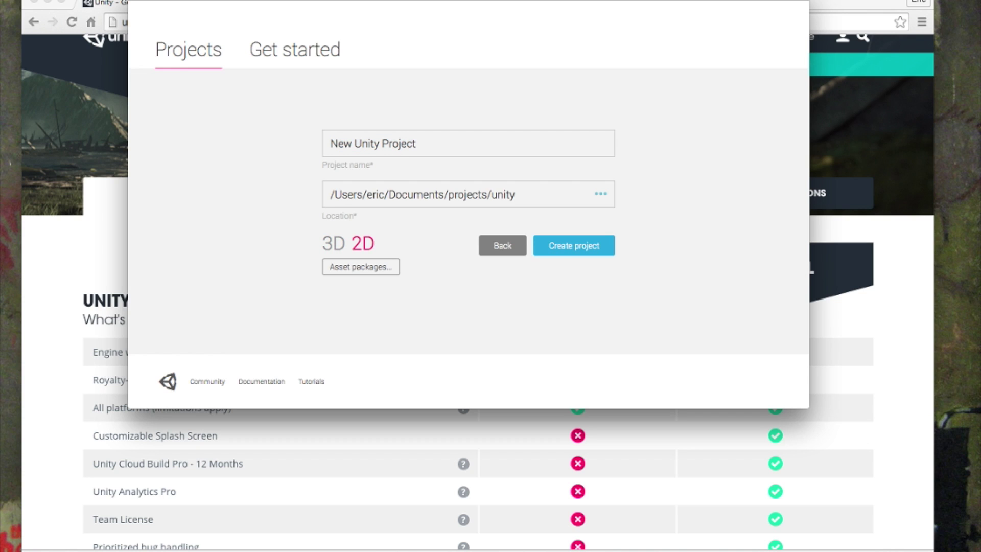
left_click(331, 143)
left_click(331, 143)
key("super+a")
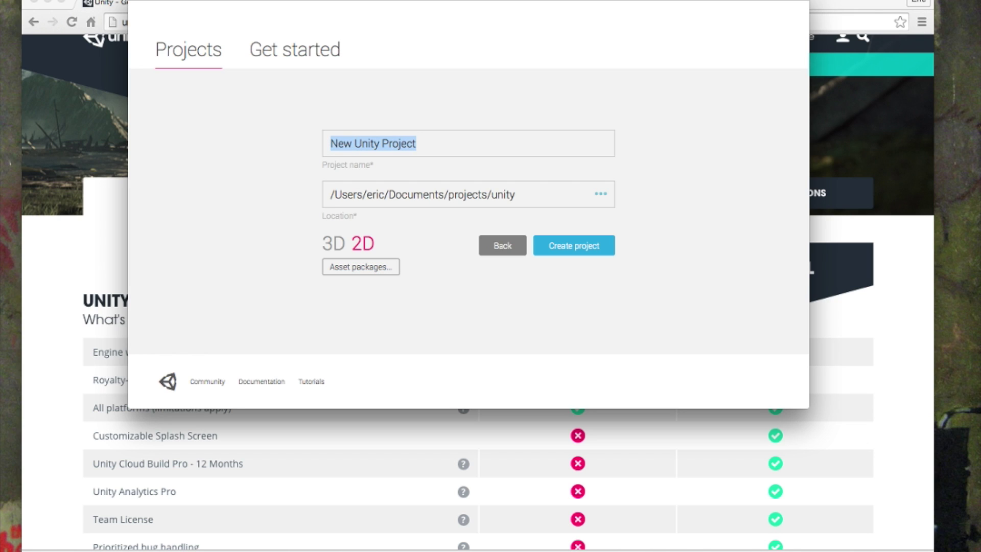
type("2DPlato")
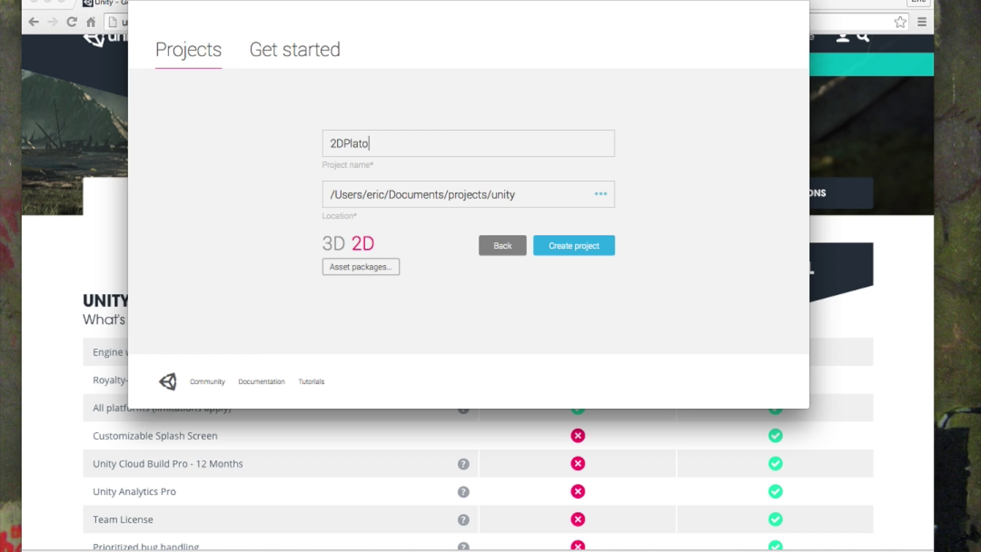
key("BackSpace")
type("formerDemo")
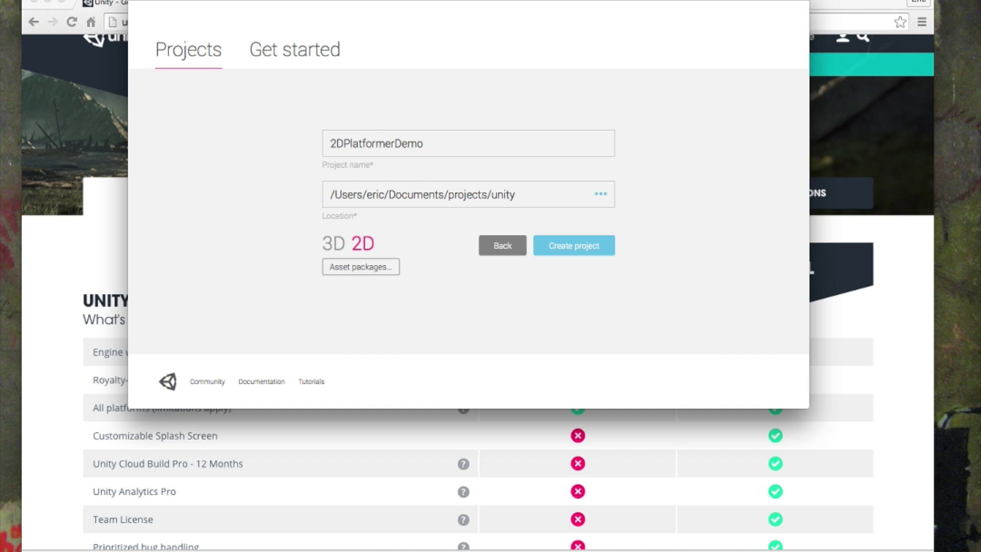
left_click(574, 246)
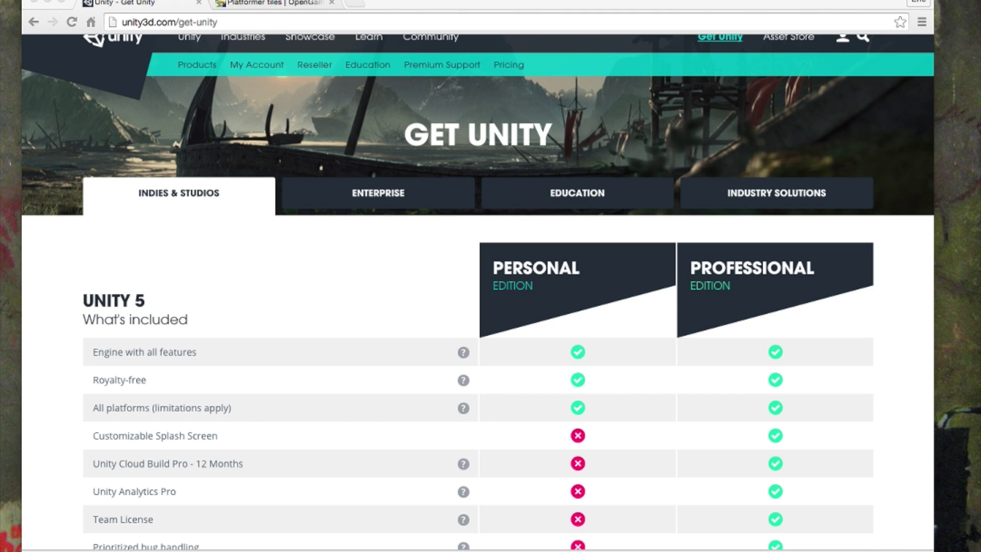
- Switch to the Unity editor and select Main Camera in the Hierarchy
key("super+Tab")
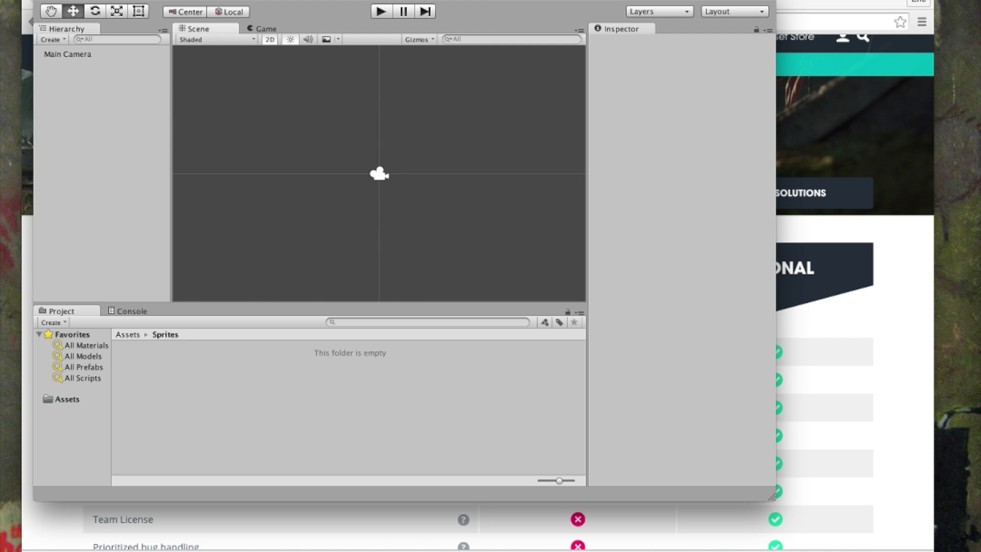
left_click(68, 54)
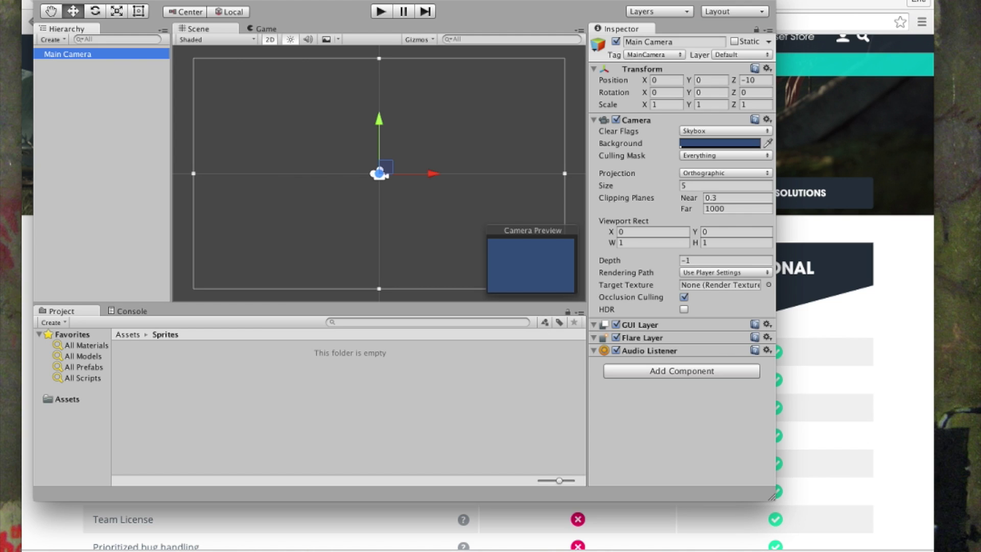
- Set the Main Camera's Background colour to RGB 175, 238, 238
left_click(719, 143)
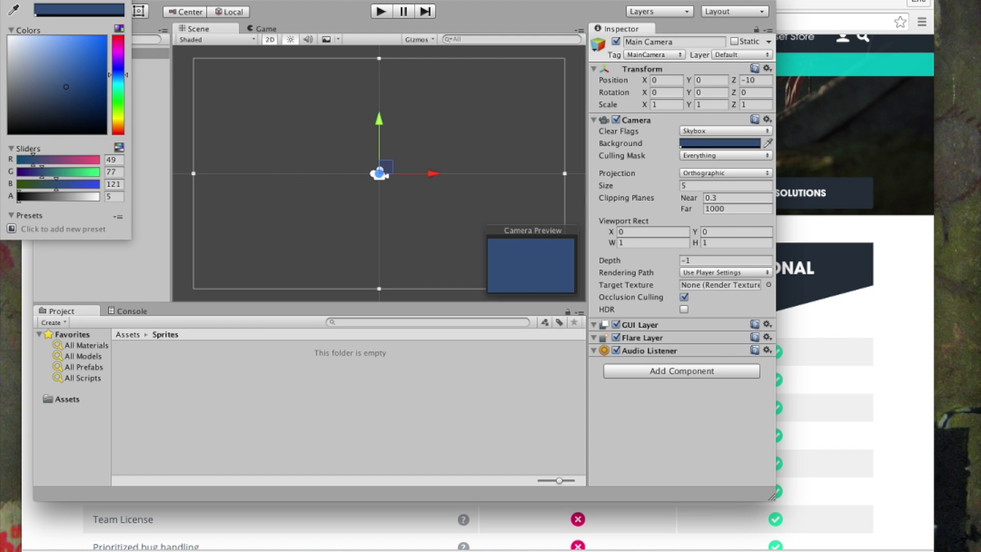
left_click(107, 160)
left_click_drag(106, 160, 117, 160)
type("135")
key("Tab")
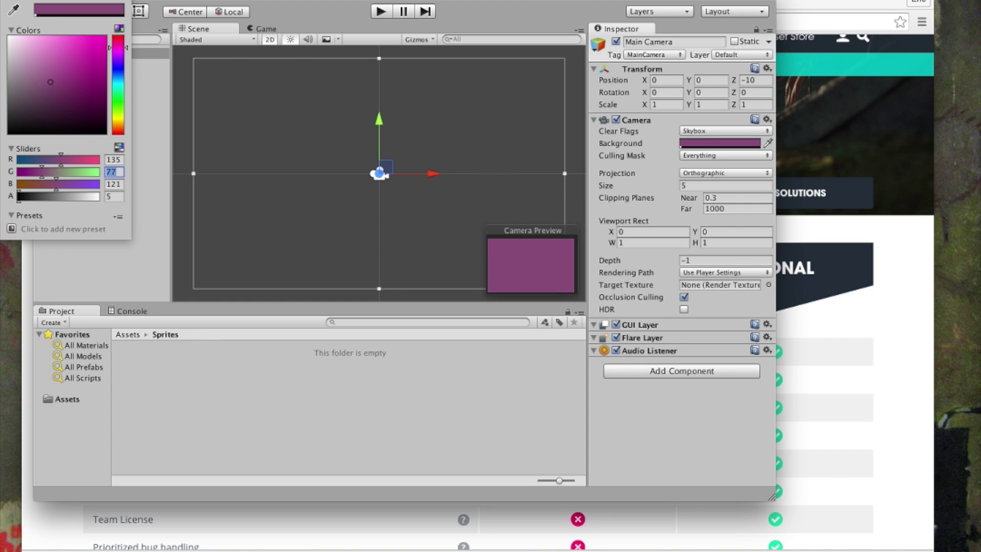
type("206")
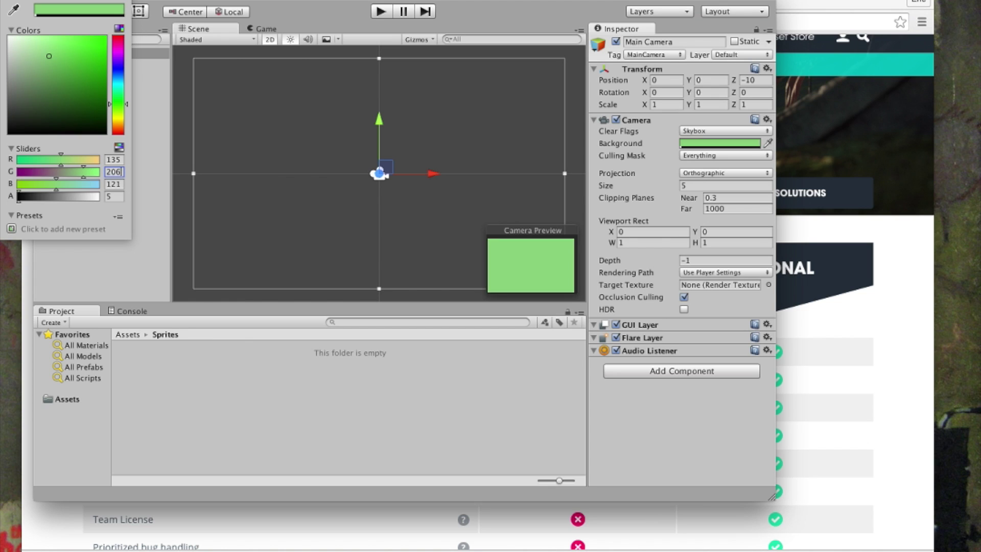
key("Tab")
key("shift")
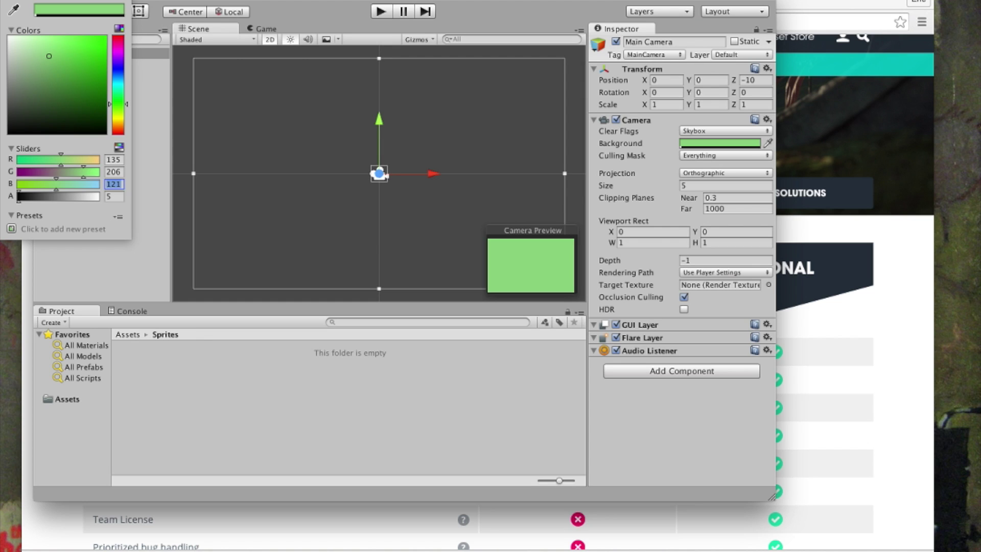
key("shift+Tab")
key("shift+Tab")
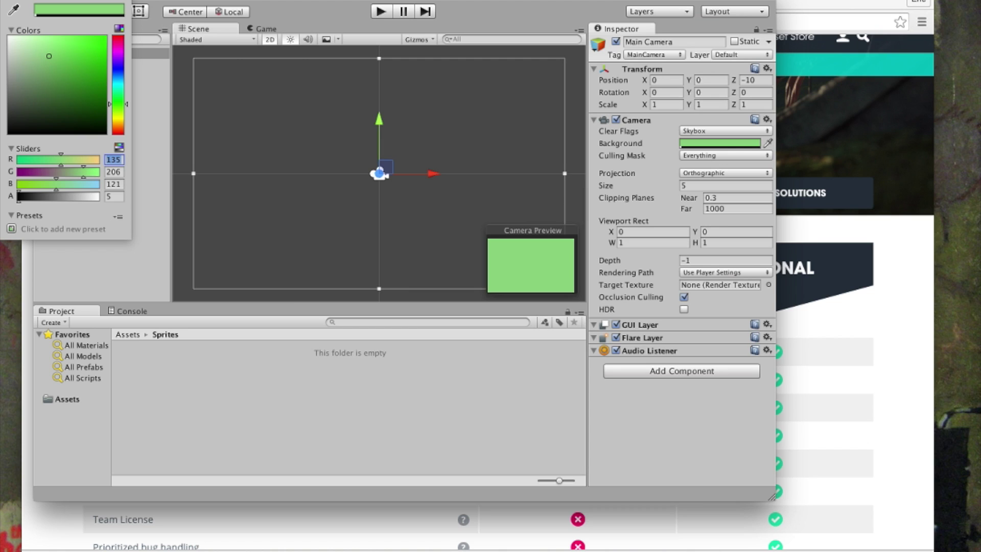
type("175")
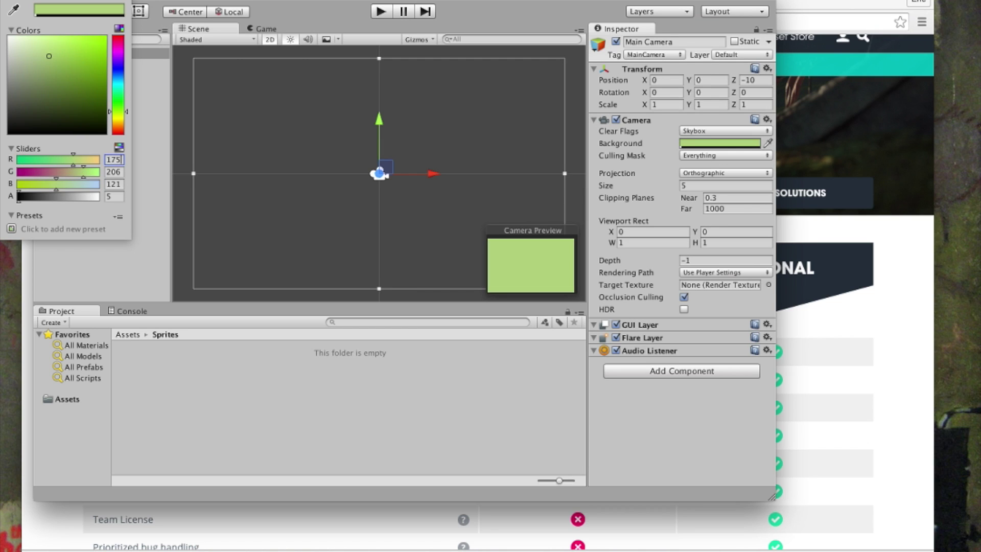
key("Tab")
type("238")
key("Tab")
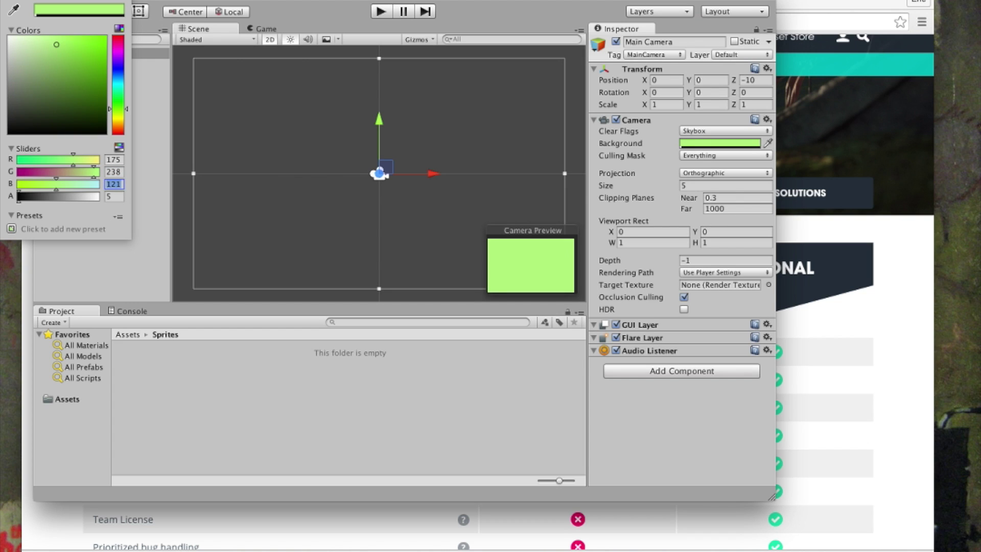
type("238")
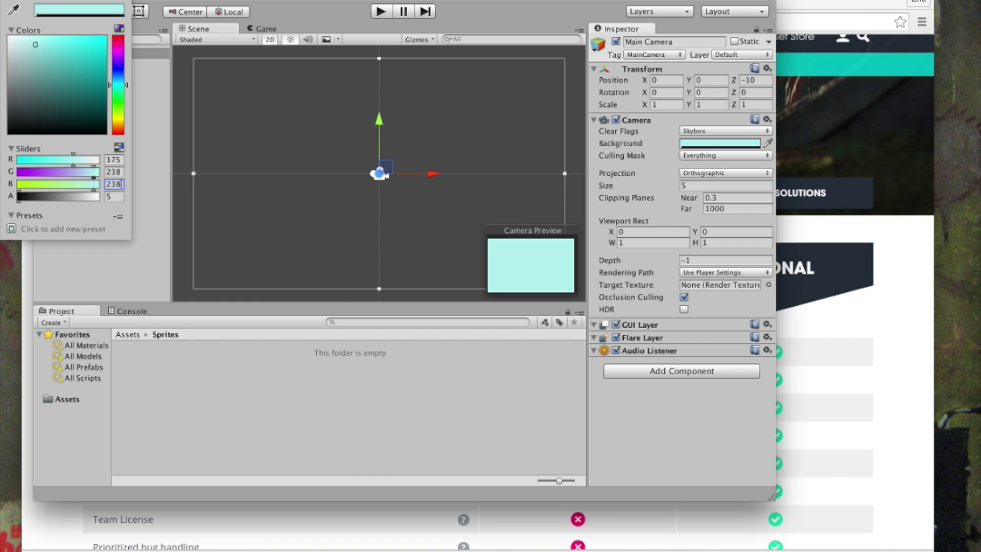
key("Return")
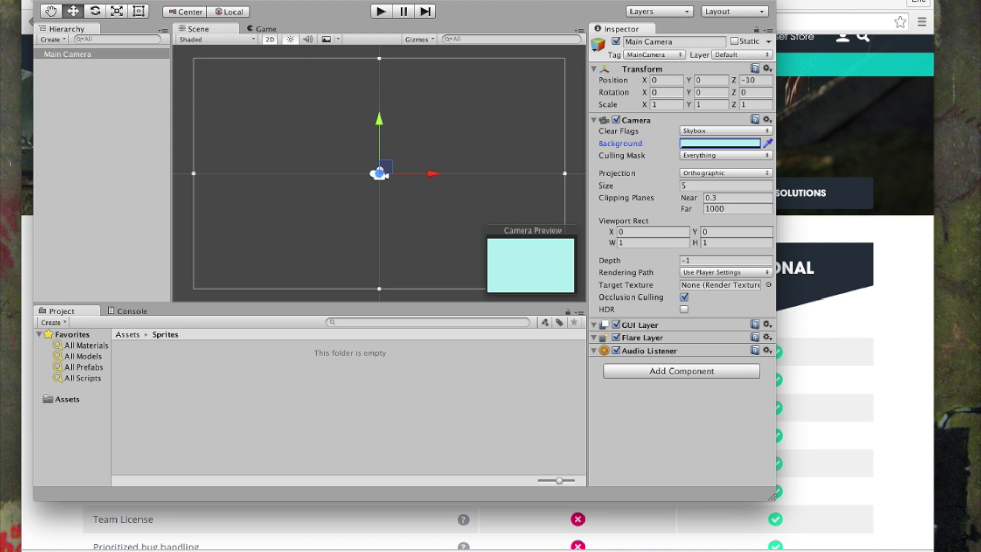
- Preview the cyan background in Game view, return to Scene view, and show the Assets folder
left_click(266, 30)
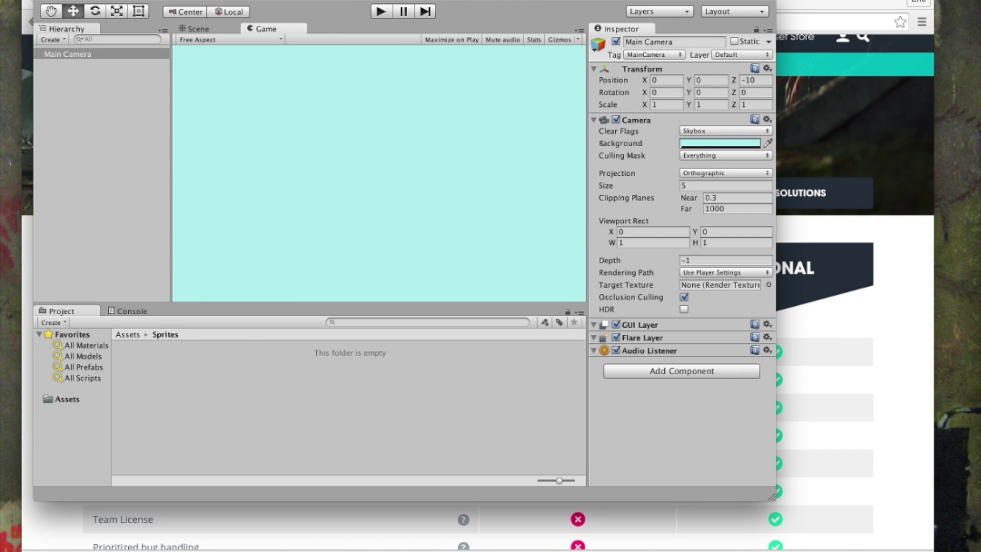
key("super+1")
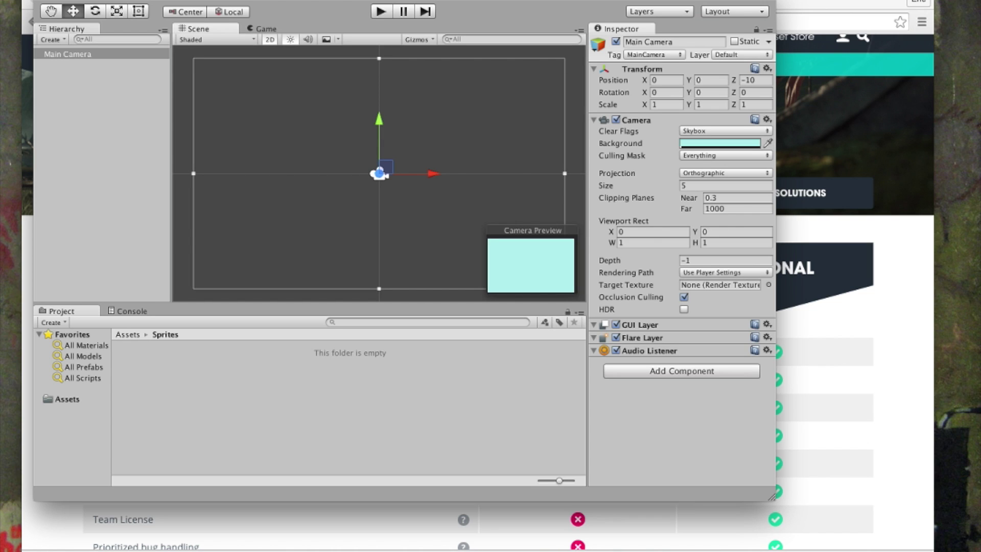
key("super+z")
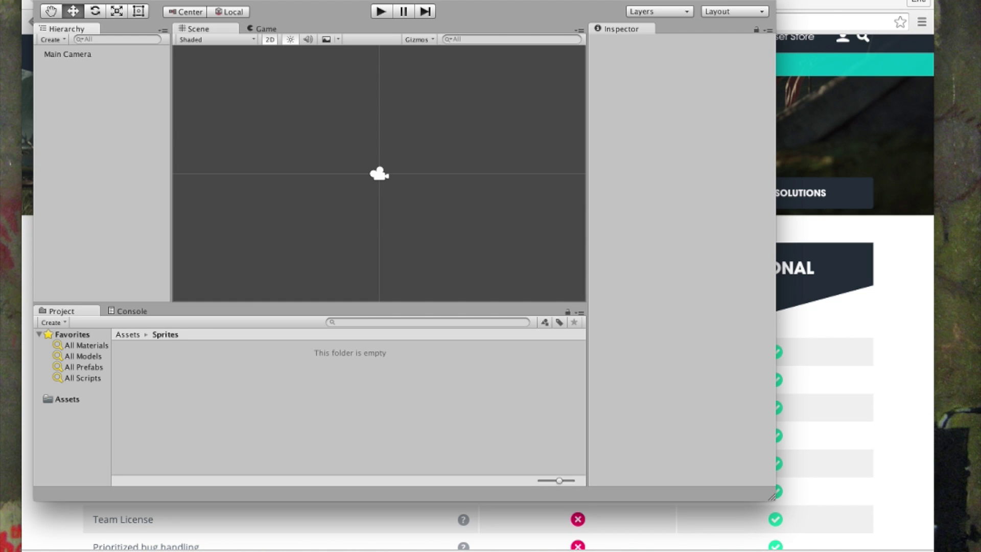
left_click(67, 399)
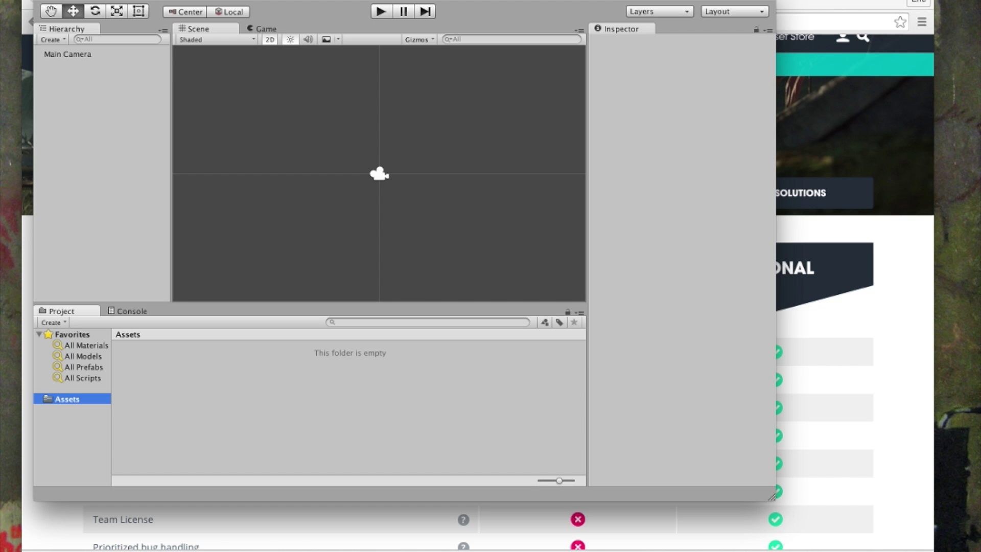
- Switch to the Platformer tiles page in the browser and copy its address
key("super+Tab")
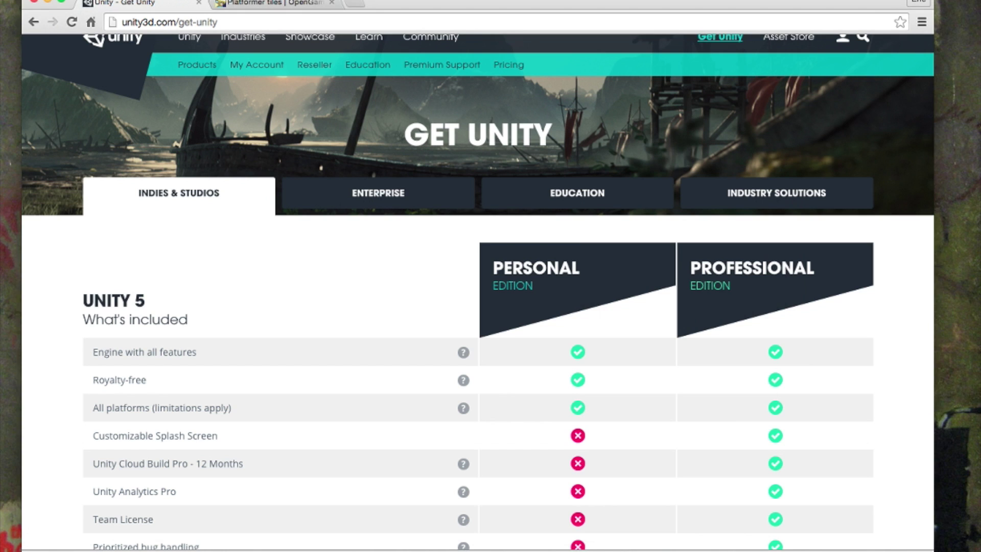
left_click(276, 3)
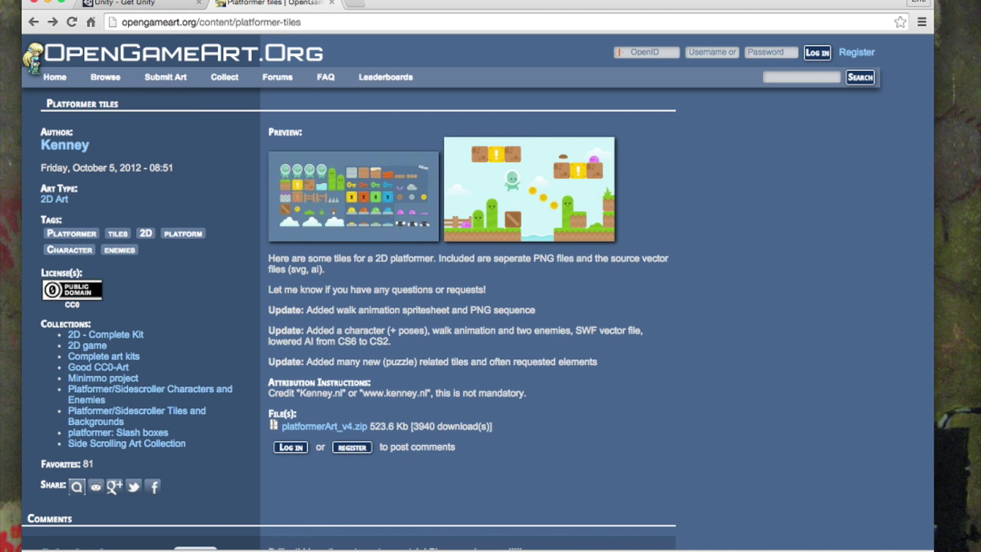
left_click(197, 22)
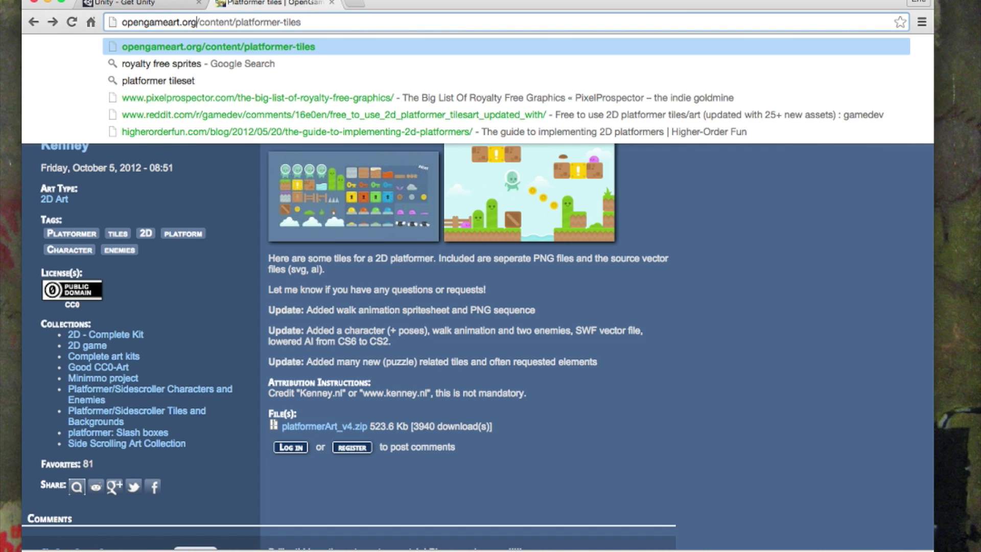
left_click_drag(122, 22, 302, 22)
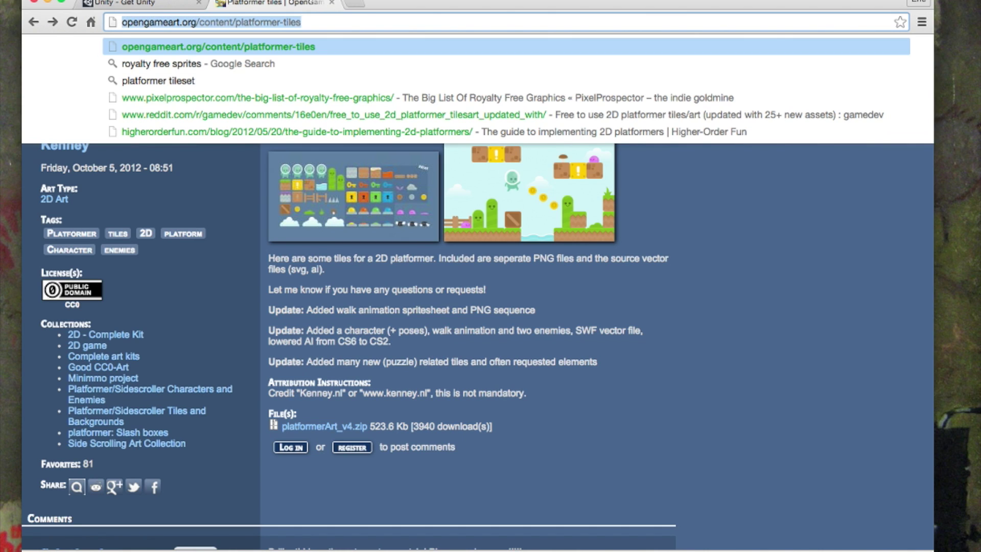
left_click(352, 278)
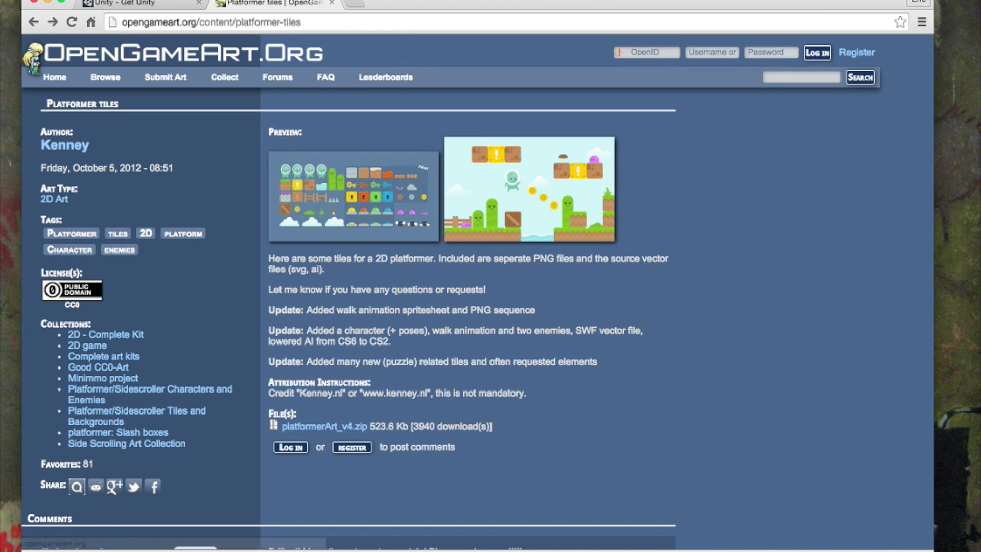
left_click(276, 22)
key("super+c")
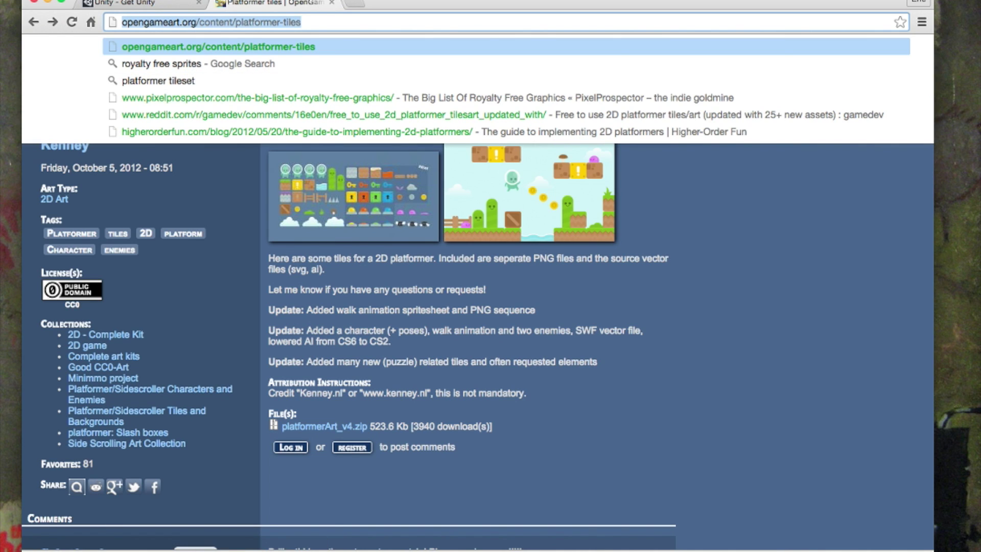
left_click(352, 279)
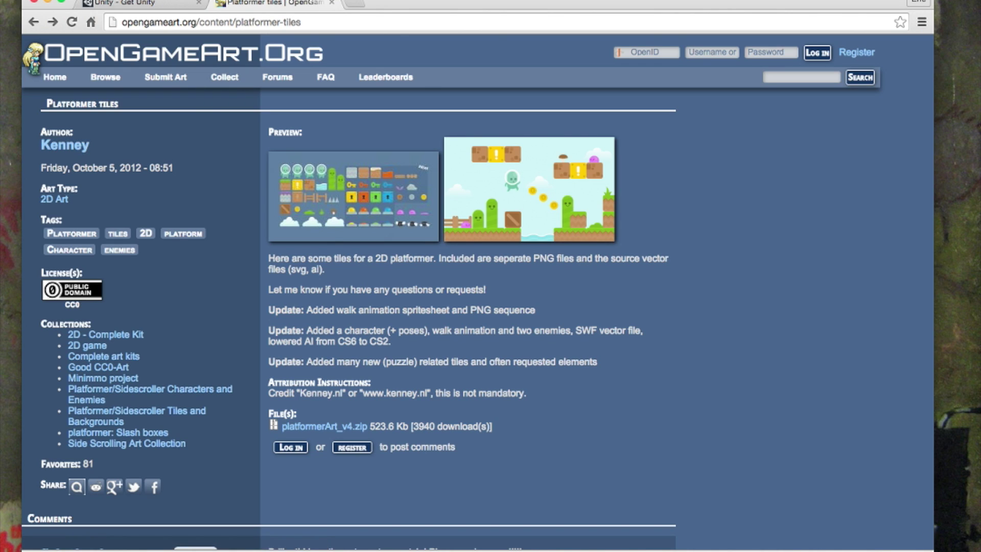
- Check Kenney's author page and the attribution notes, then download platformerArt_v4.zip
left_click(65, 146)
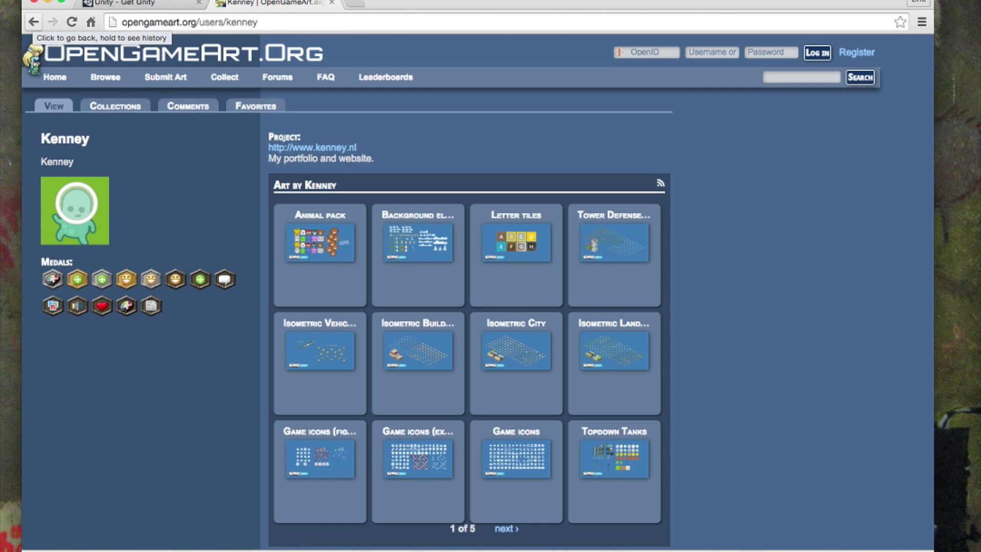
left_click(33, 22)
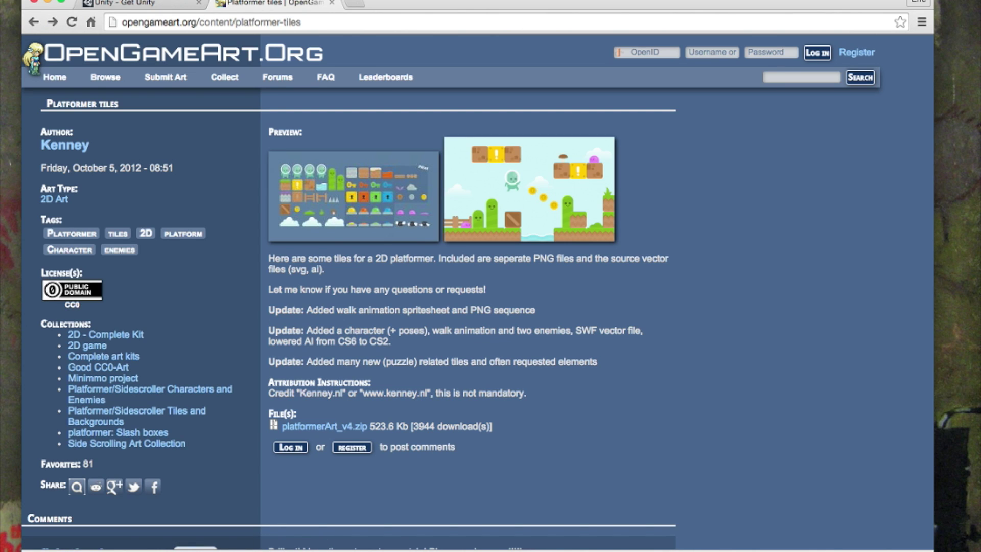
left_click_drag(269, 381, 526, 393)
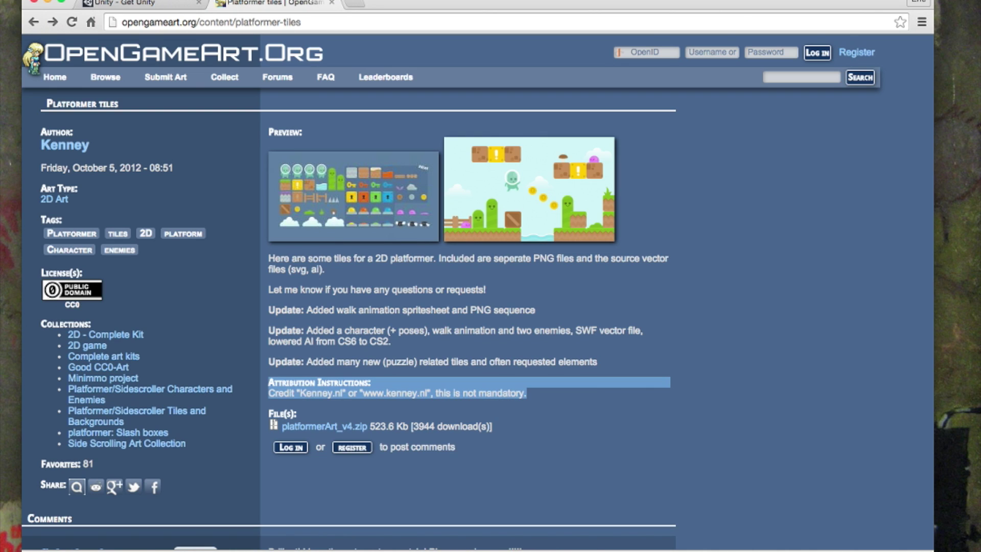
left_click(531, 402)
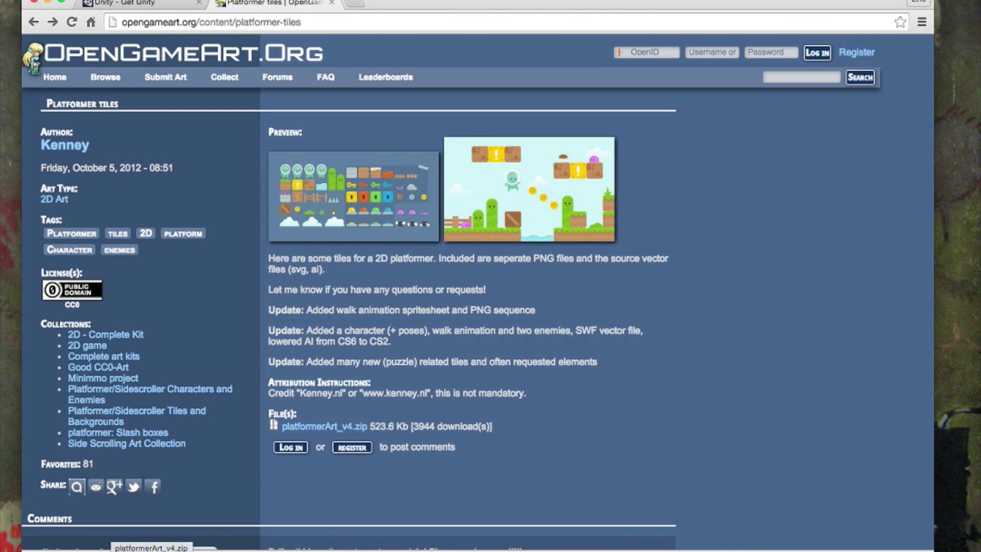
- Reveal the download in Finder and open the extracted platformerArt_v4 folder to inspect its files
left_click(165, 551)
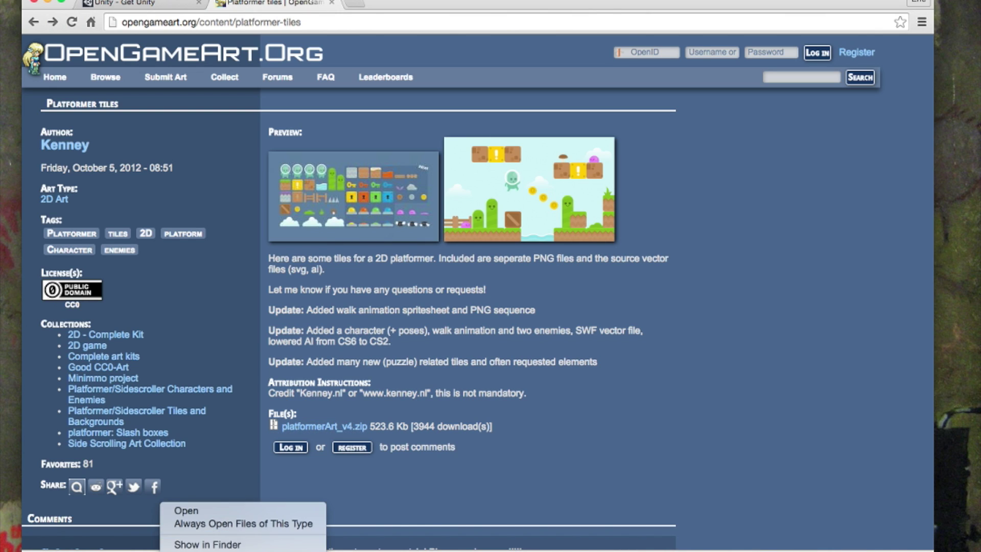
left_click(209, 544)
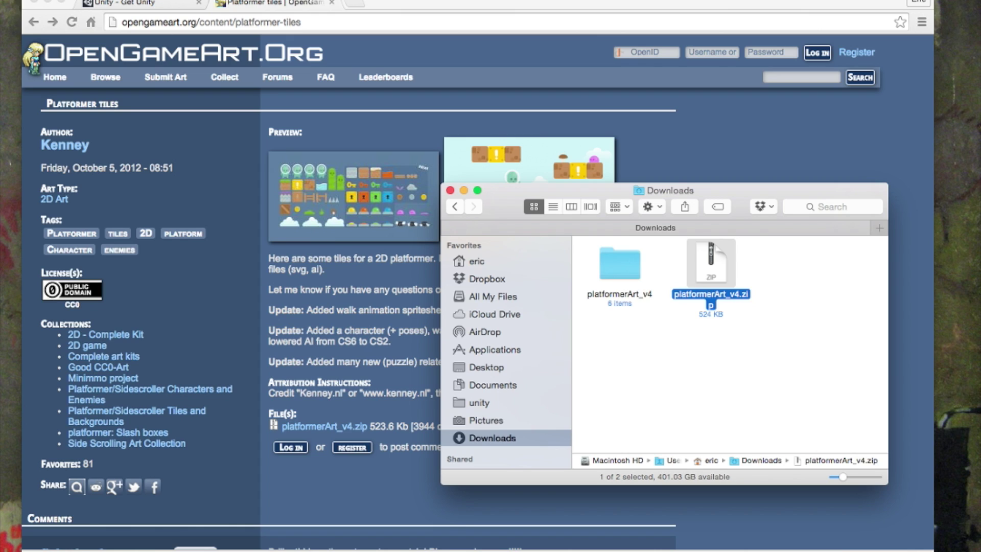
left_click(619, 264)
double_click(620, 263)
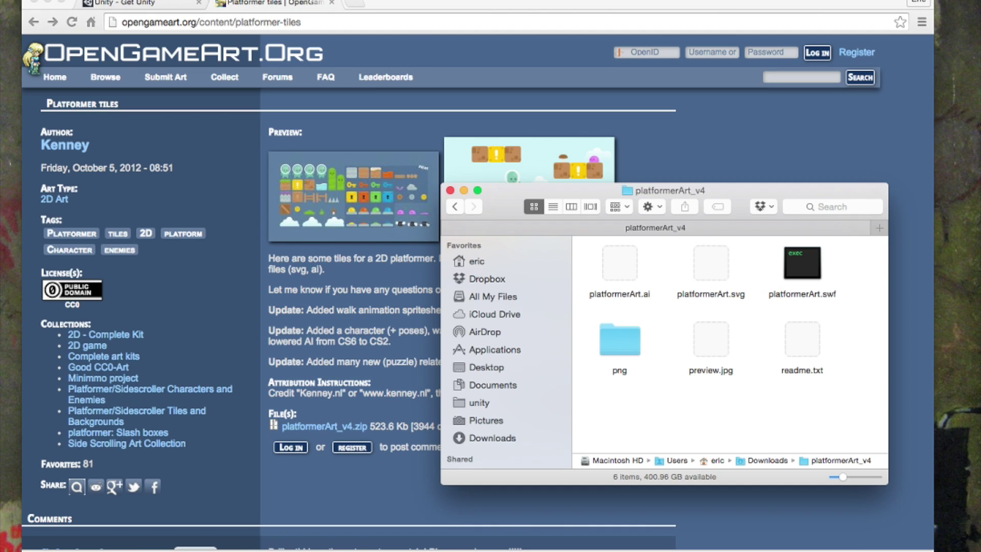
left_click(802, 339)
left_click(756, 358)
left_click(710, 339)
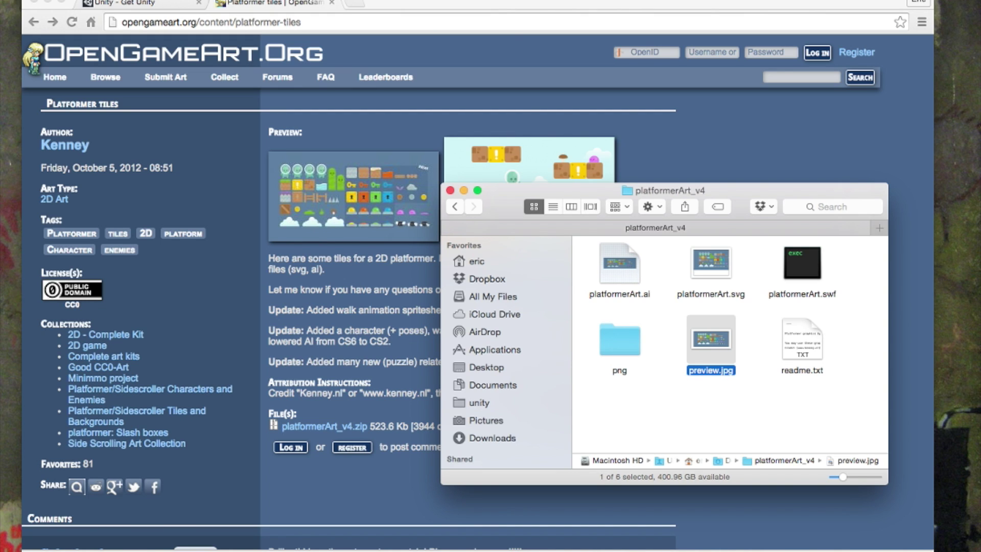
key("super+Tab")
key("super+Tab")
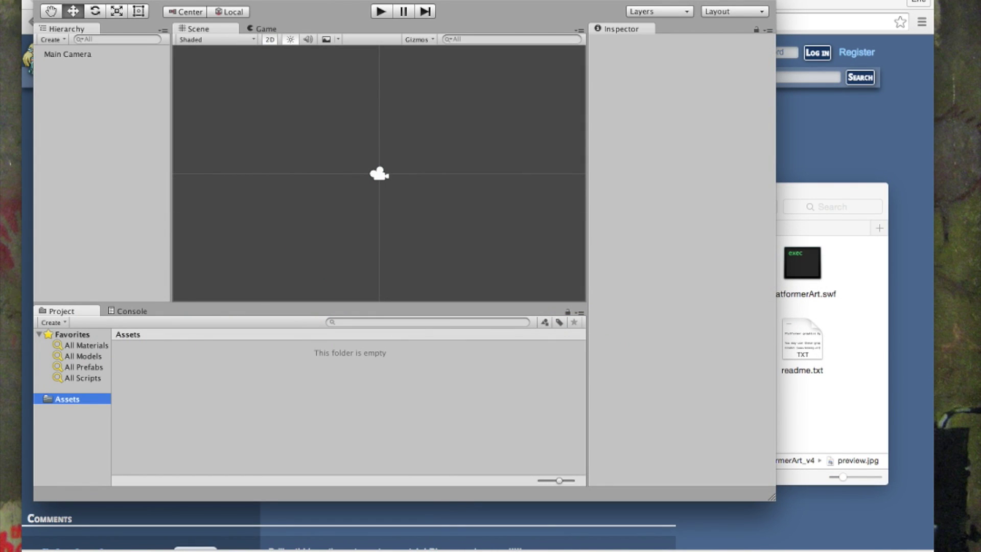
- Peek into the art pack's png folder in Finder, then return to Unity
key("super+Tab")
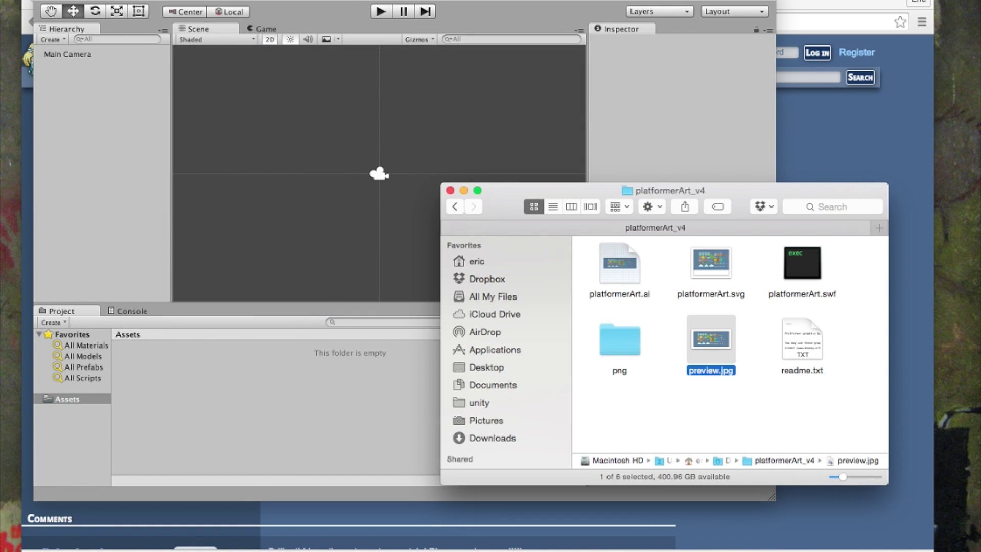
double_click(619, 340)
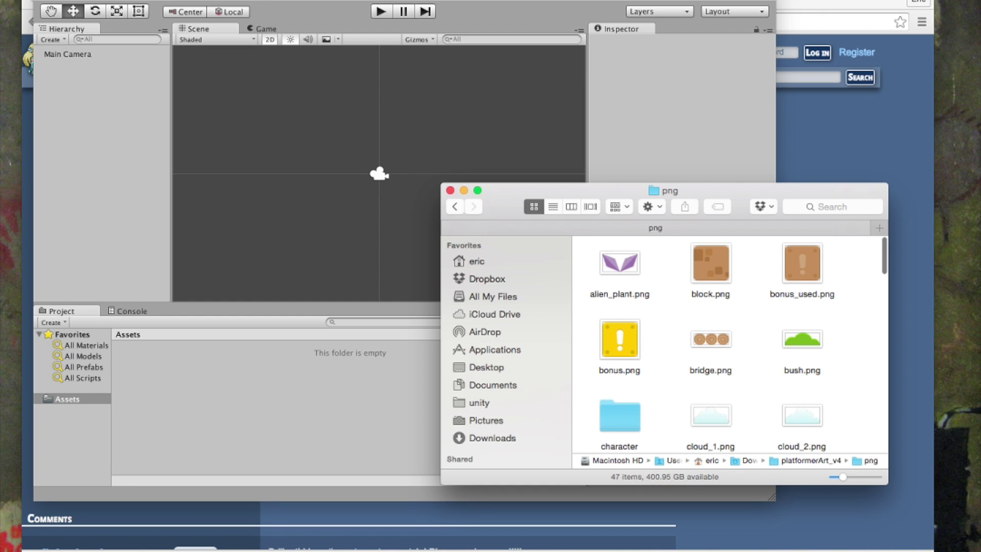
key("super+bracketleft")
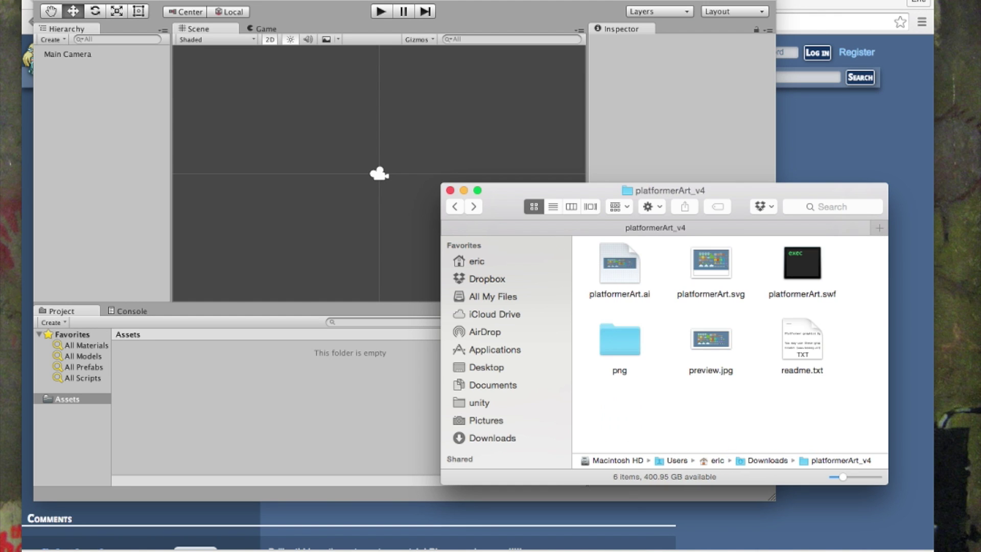
key("super+Tab")
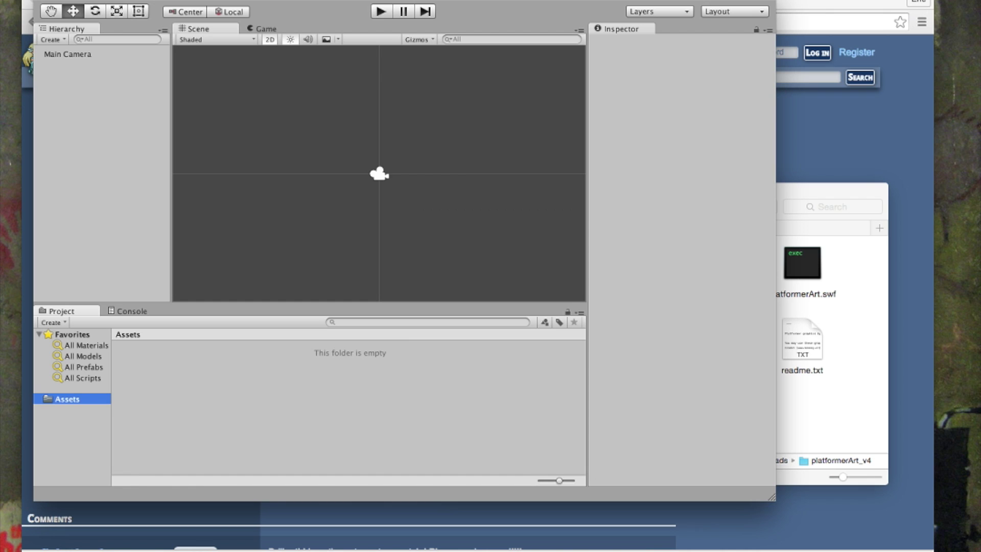
- Create a folder named Sprites under Assets
right_click(66, 398)
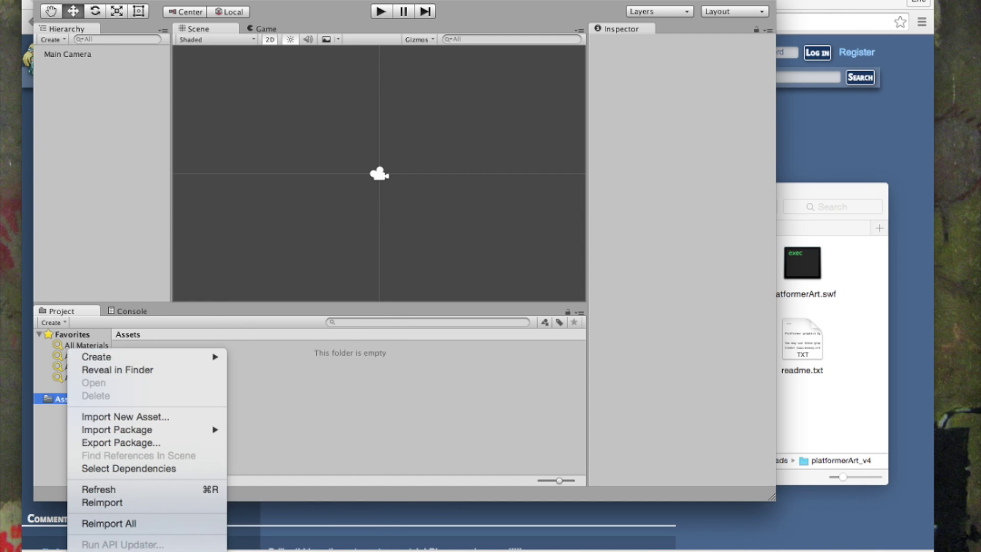
mouse_move(102, 357)
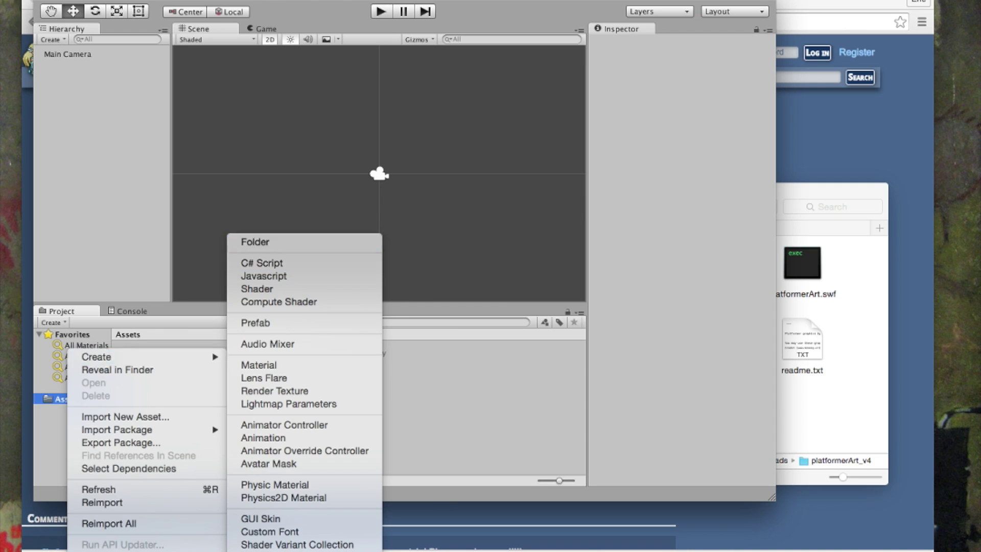
left_click(256, 241)
type("Spri")
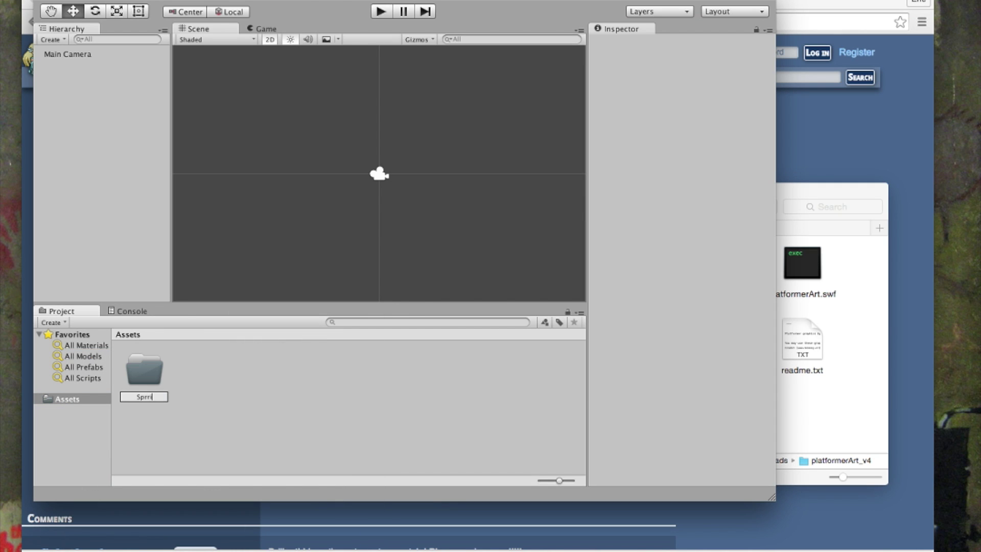
type("tes")
key("Return")
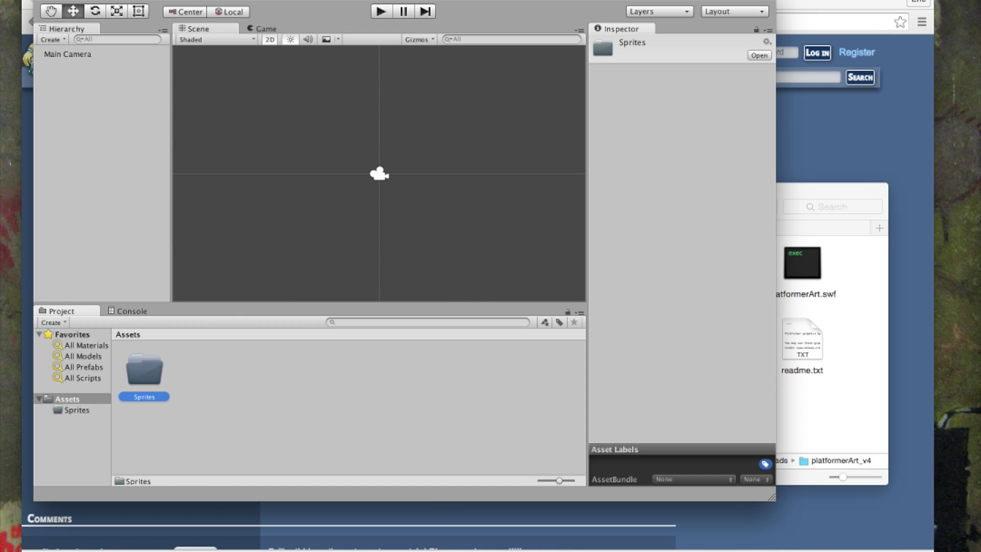
- Open the Sprites folder in Unity, then open the art pack's png folder in Finder
double_click(144, 370)
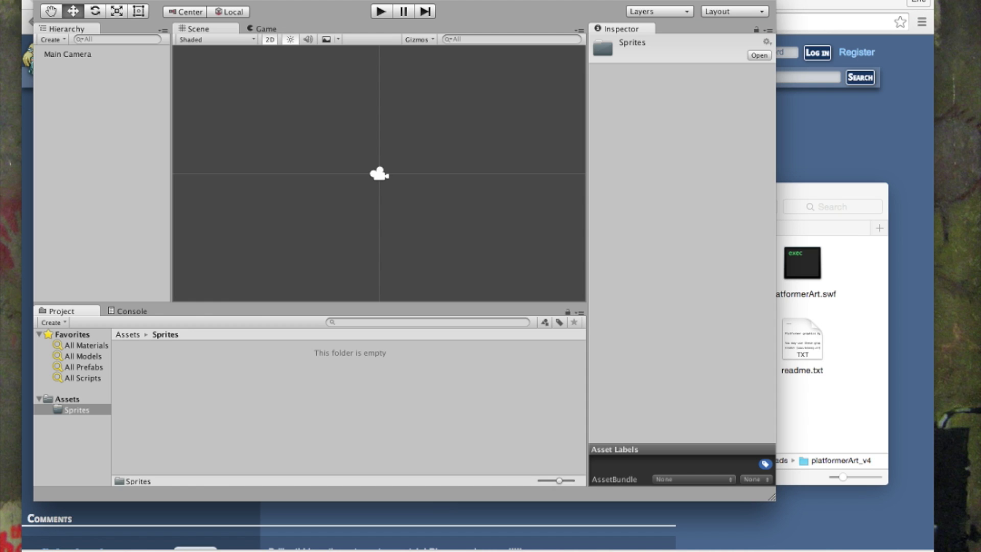
left_click(76, 410)
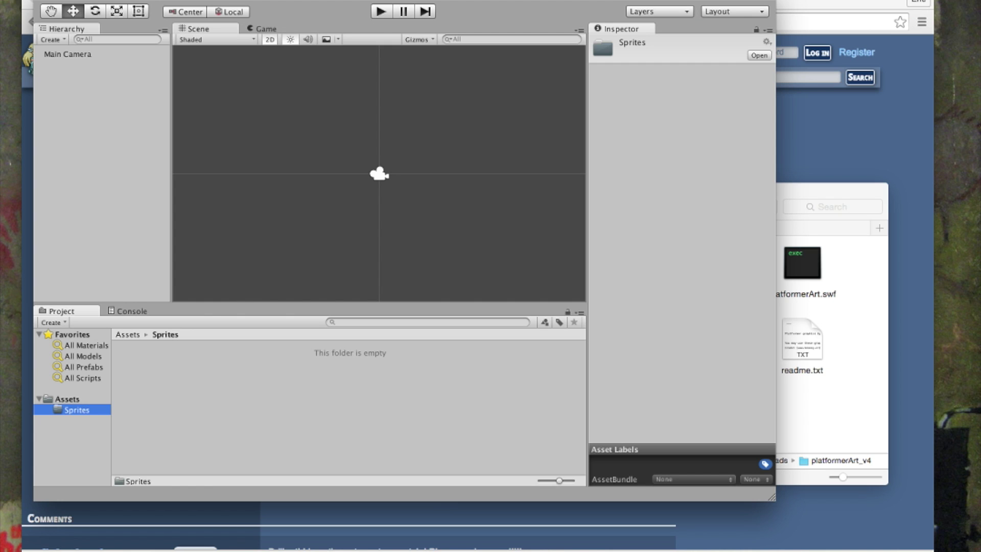
key("super+Tab")
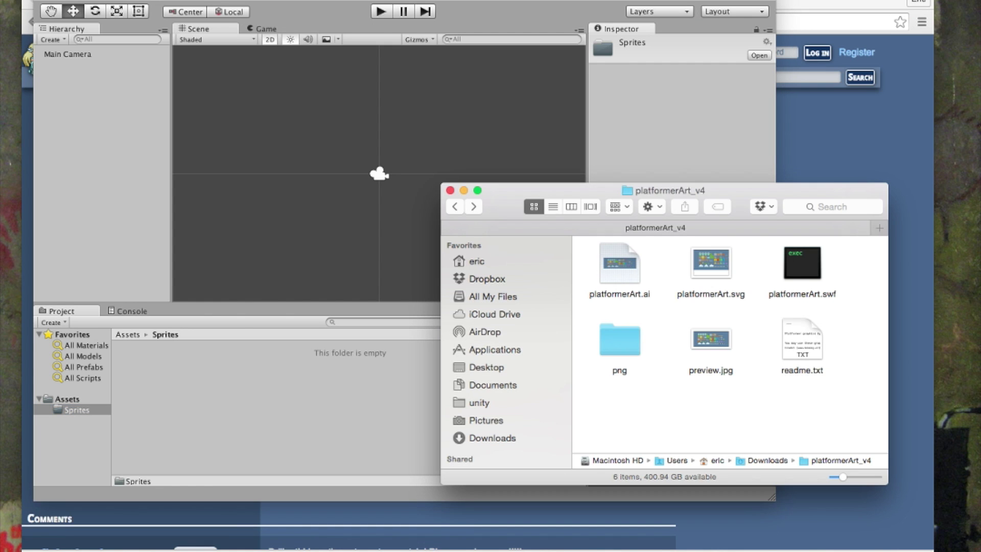
double_click(619, 341)
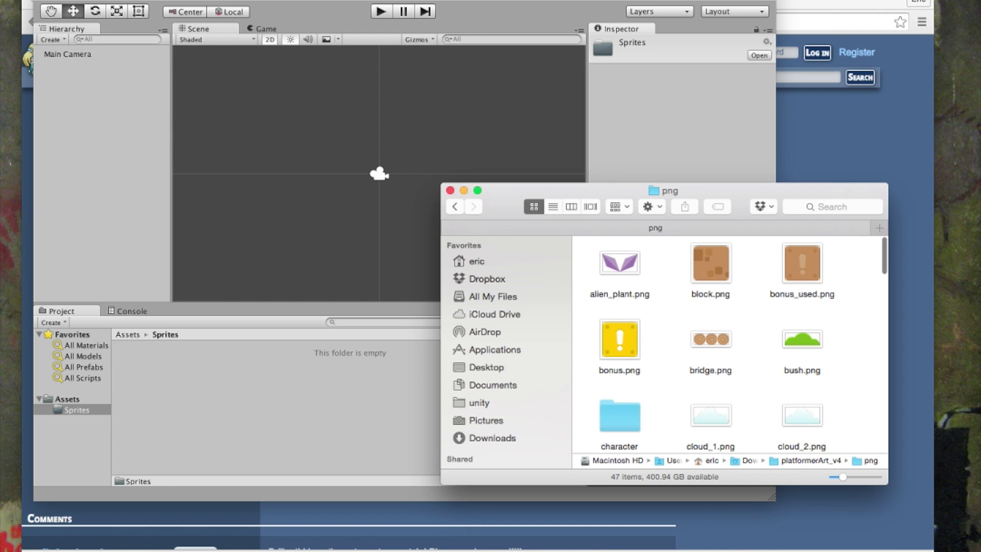
scroll(729, 344, "down", 10)
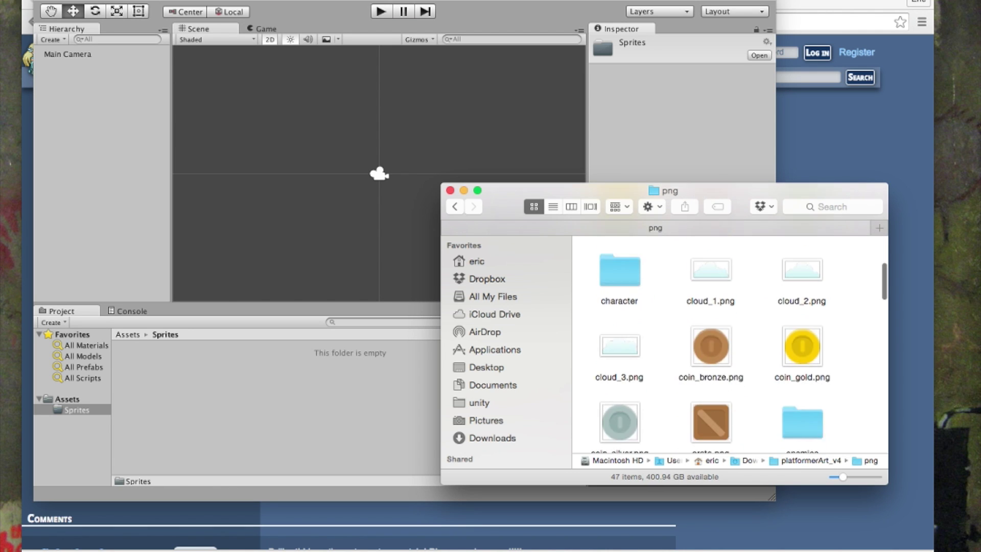
scroll(729, 344, "down", 15)
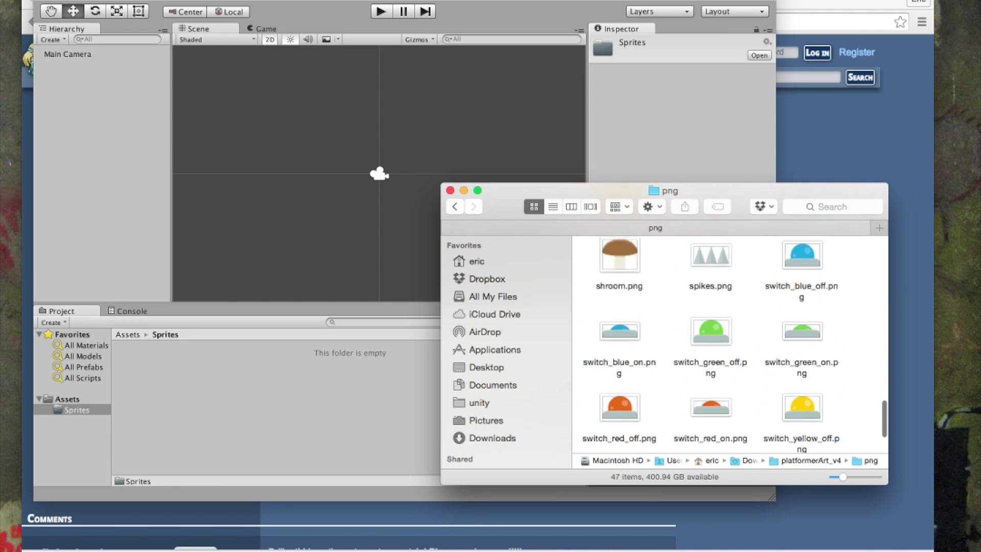
scroll(729, 343, "up", 10)
scroll(729, 344, "up", 10)
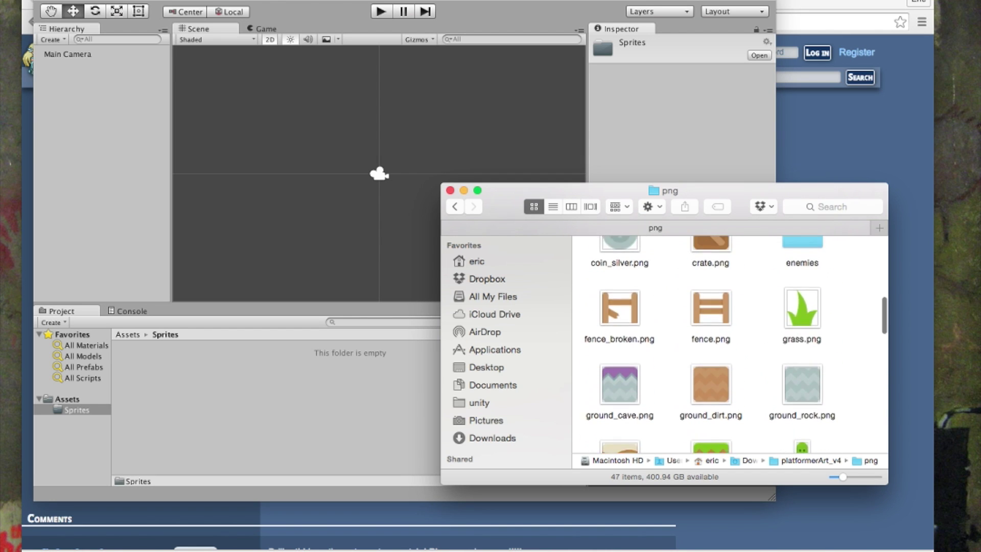
- Look inside the character and enemies subfolders, then select all 47 items in png
double_click(619, 329)
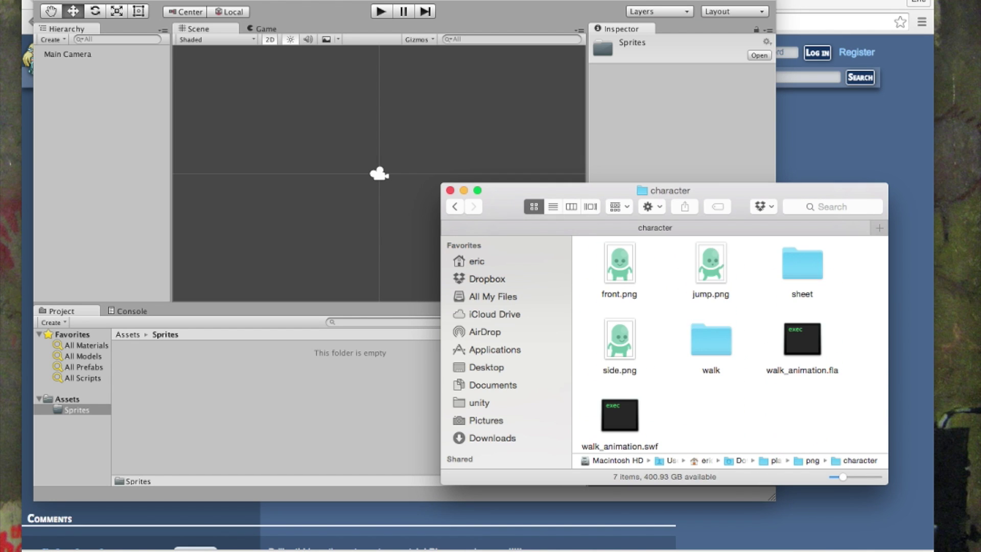
left_click(454, 207)
scroll(802, 352, "down", 5)
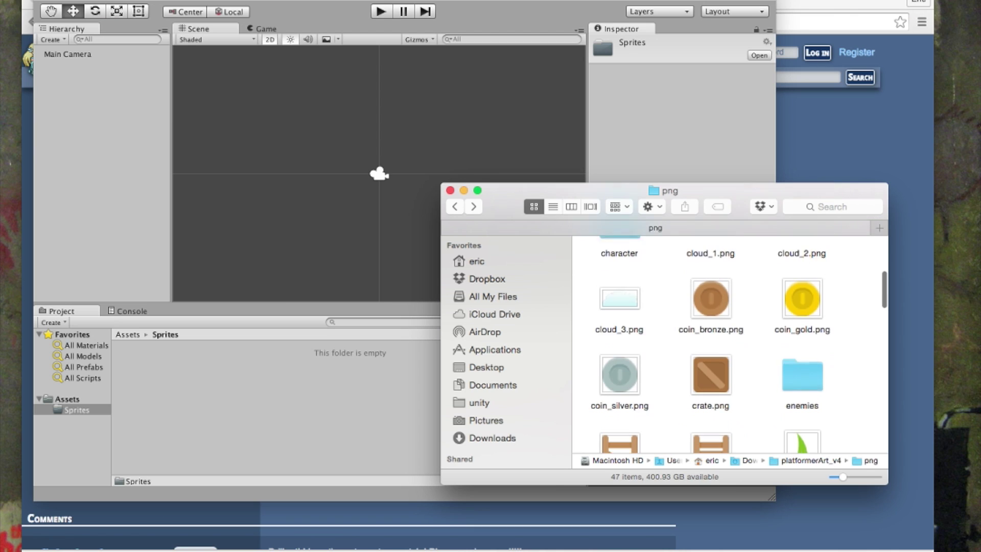
double_click(801, 365)
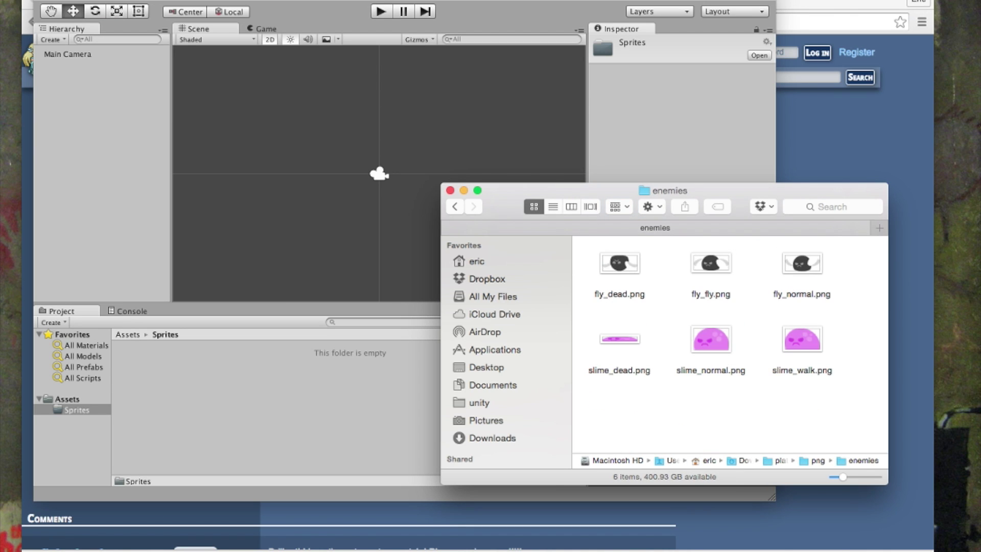
key("super+bracketleft")
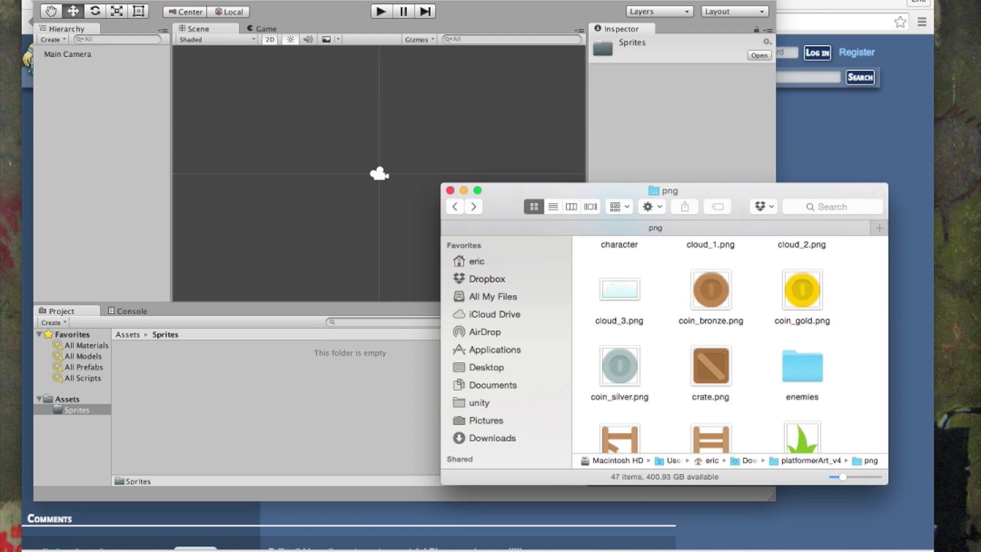
key("super+a")
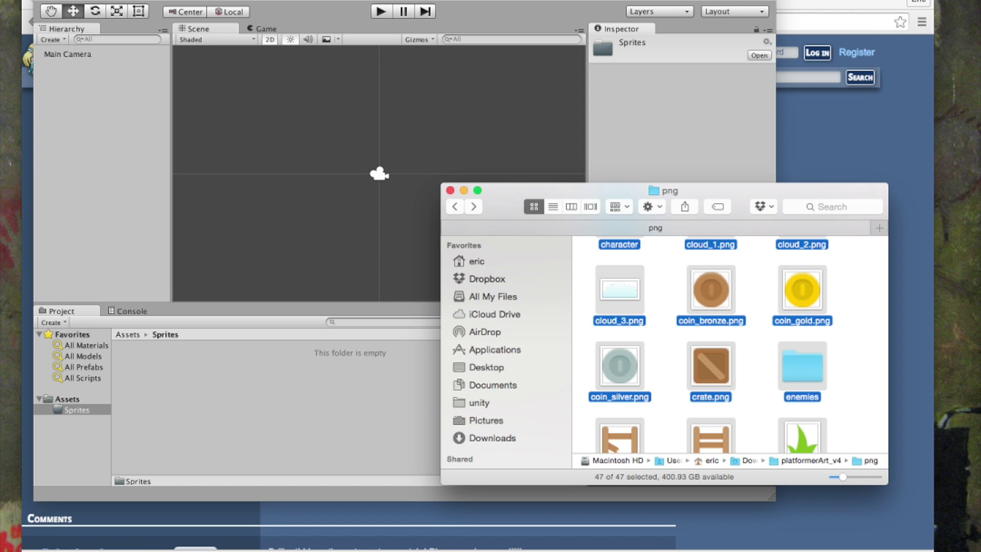
- Drag the 47 png art items into Unity's Sprites folder
left_click_drag(636, 293, 207, 400)
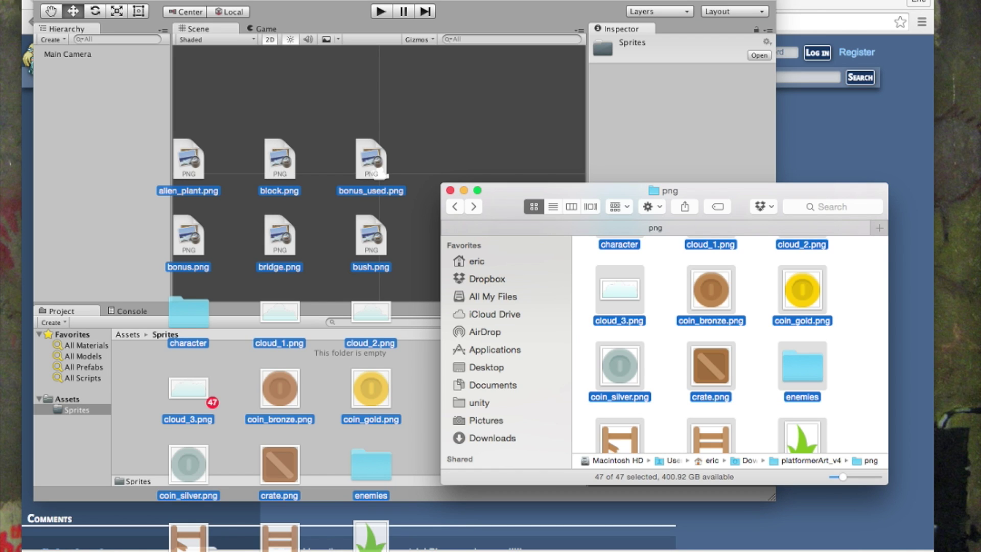
left_click_drag(207, 400, 207, 400)
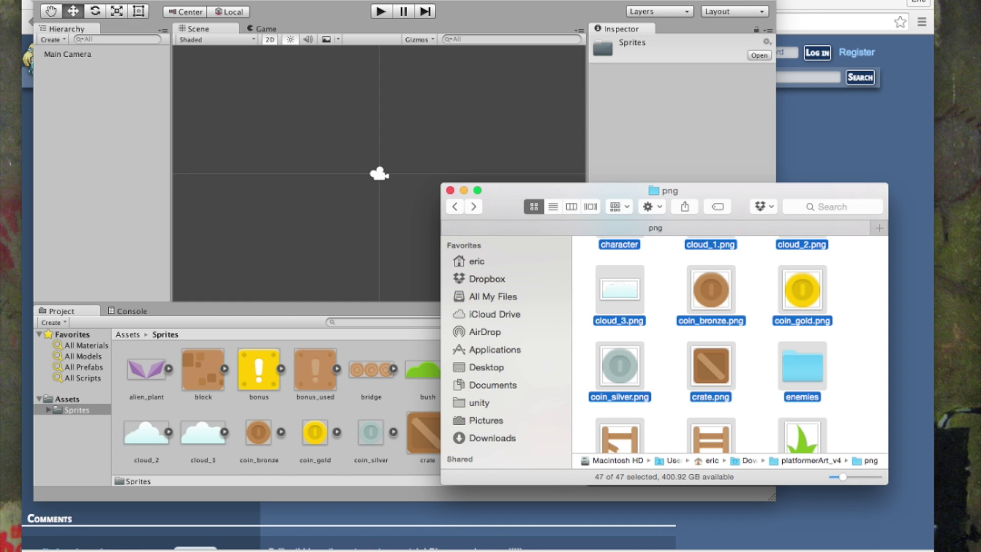
key("super+Tab")
scroll(352, 409, "down", 10)
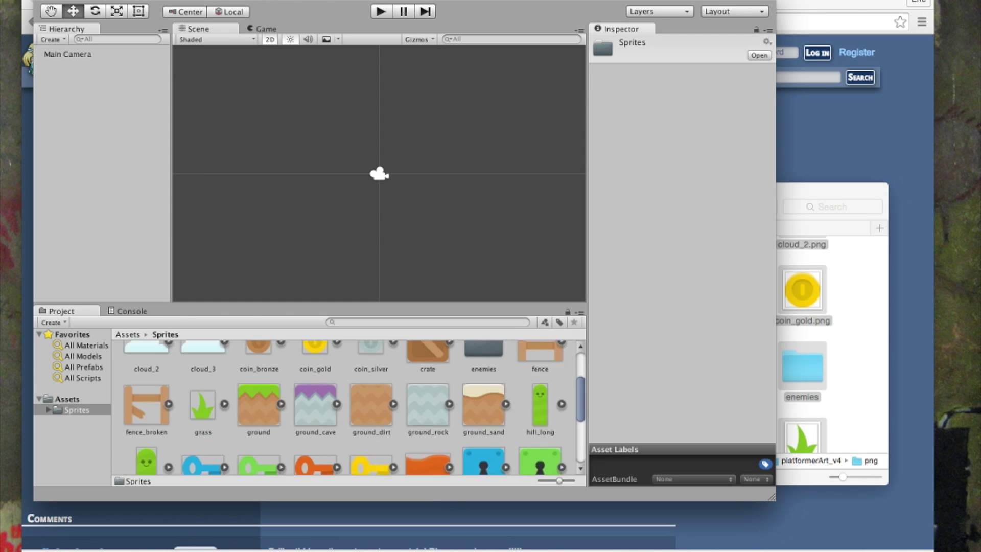
scroll(352, 409, "up", 9)
scroll(353, 408, "up", 1)
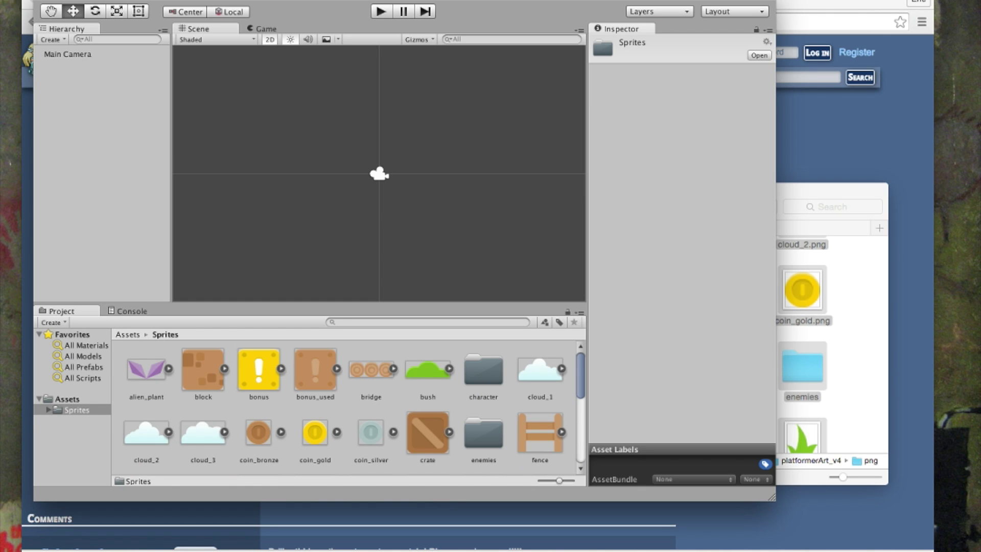
- Browse the imported character folder's walk and sheet subfolders
double_click(483, 370)
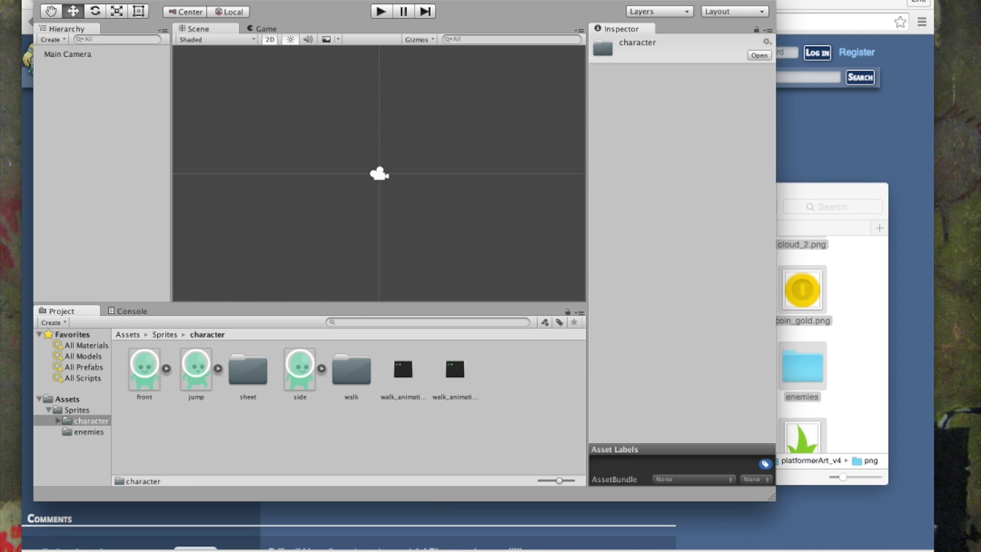
double_click(351, 370)
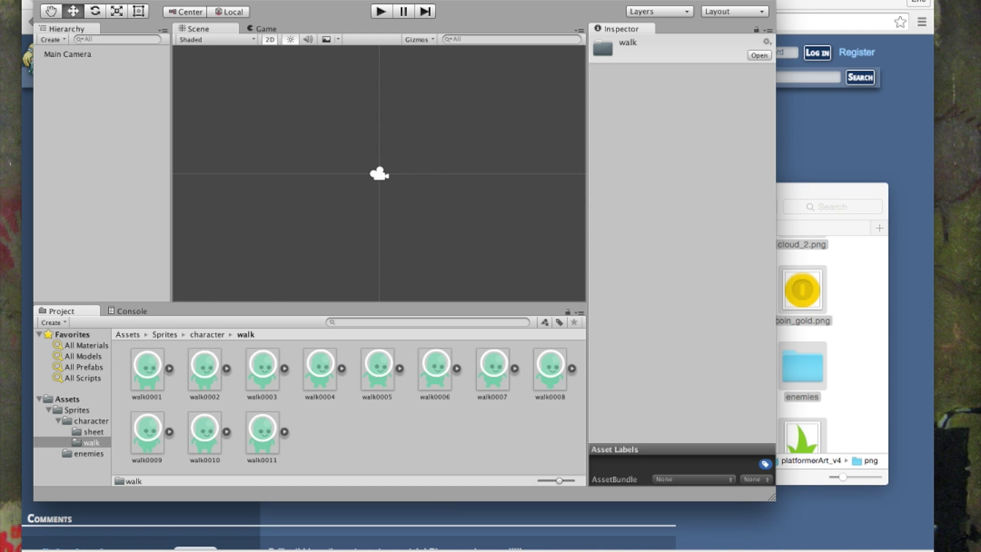
left_click(207, 334)
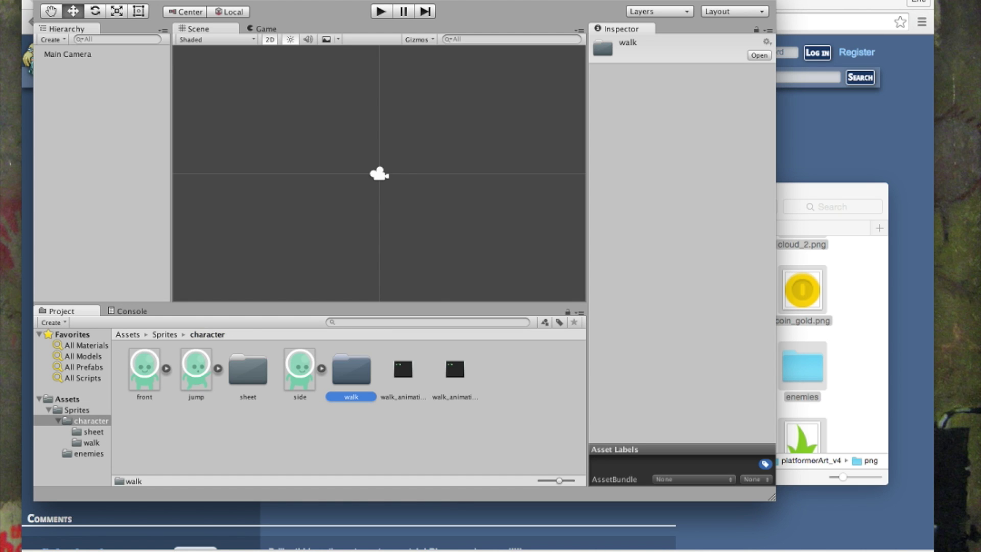
double_click(248, 370)
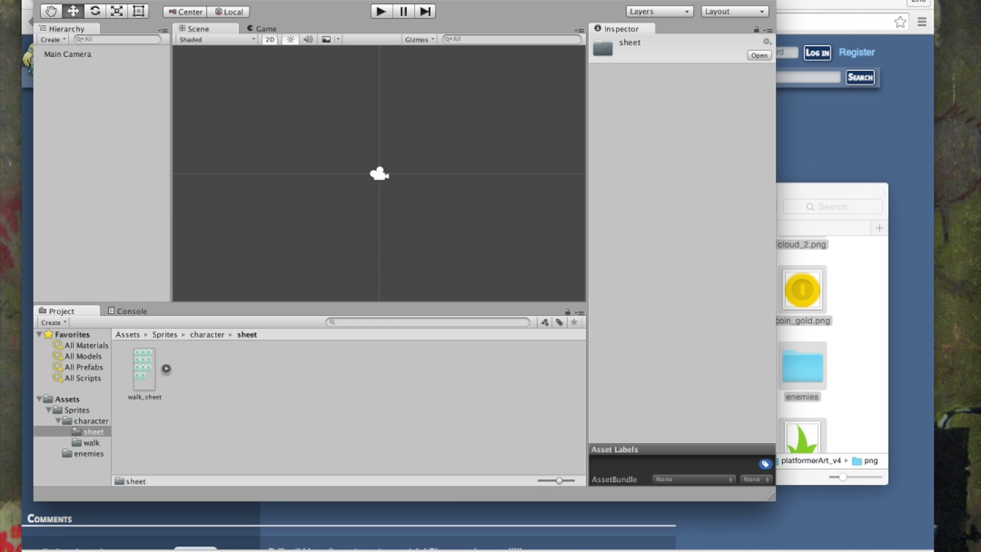
left_click(206, 334)
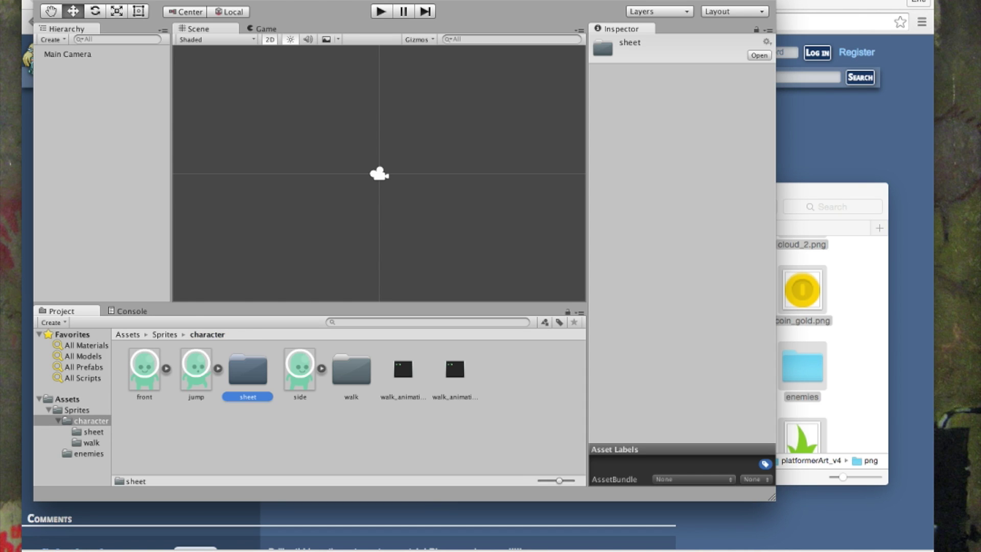
left_click(307, 438)
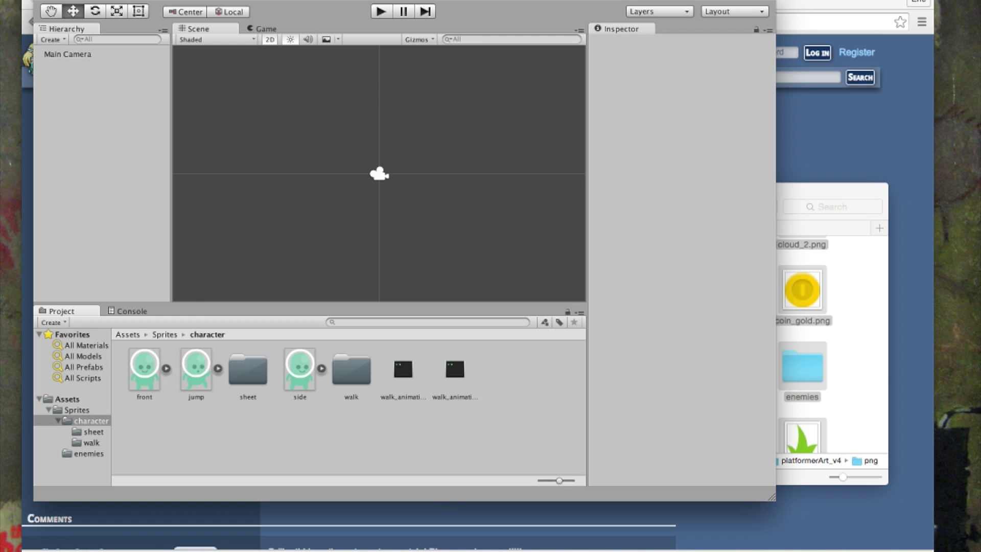
- Create a new folder named Scenes in the top-level Assets folder
left_click(67, 399)
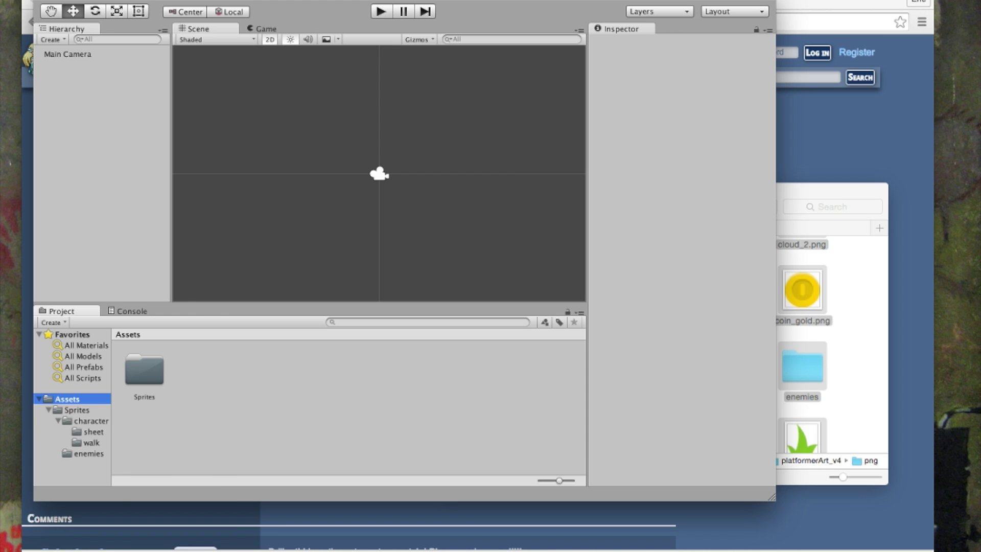
right_click(76, 399)
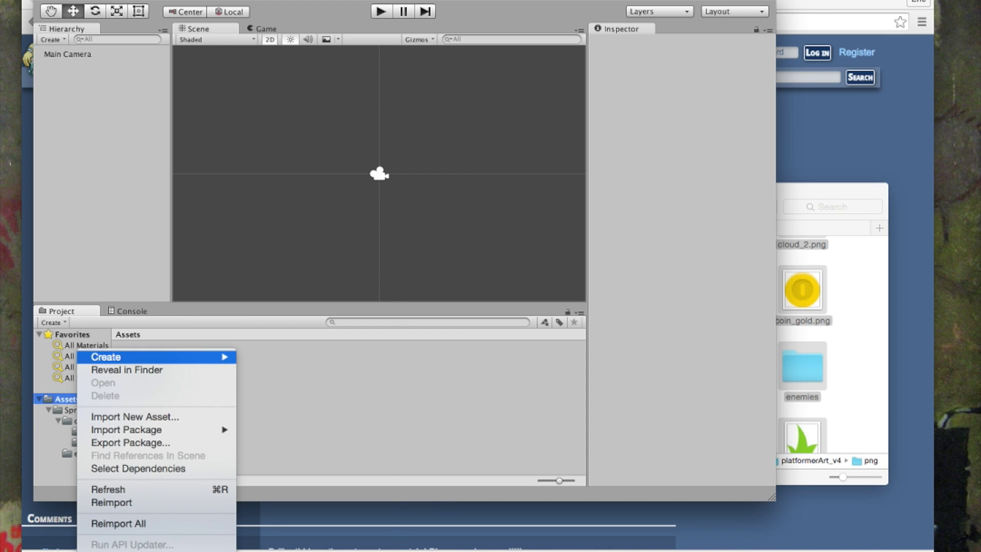
mouse_move(106, 357)
left_click(265, 241)
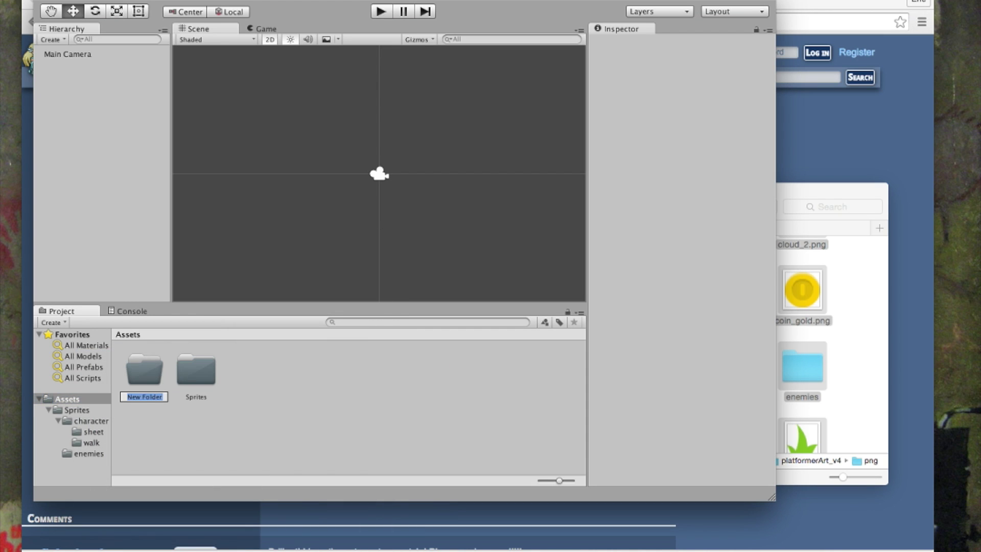
type("Scenes")
key("Return")
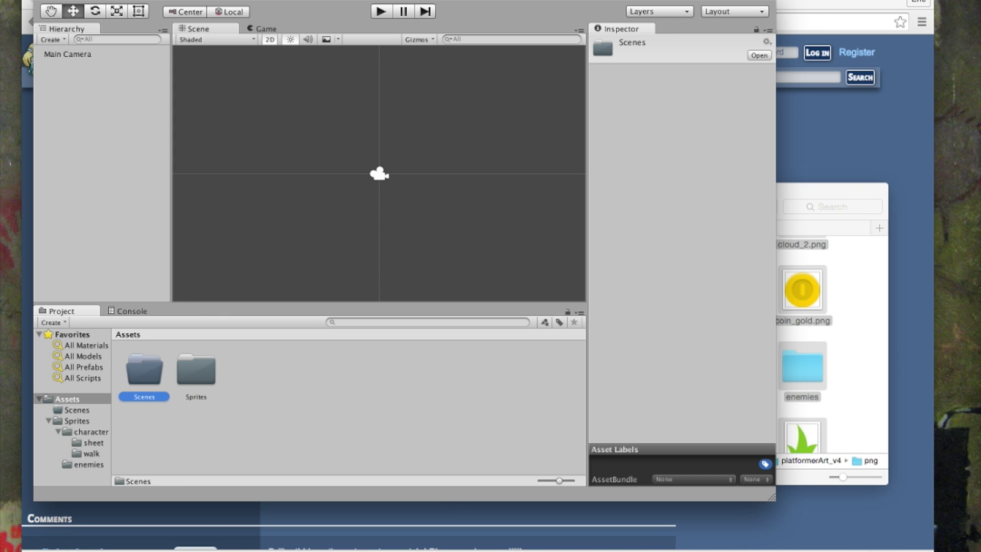
- Save the scene as Scene-01 in the Scenes folder, then save the project
left_click(78, 1)
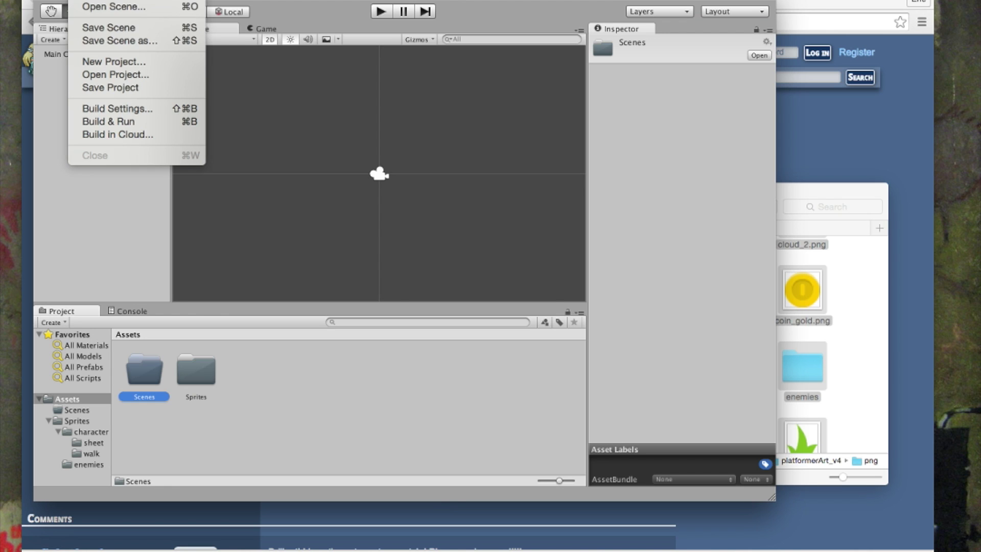
left_click(120, 40)
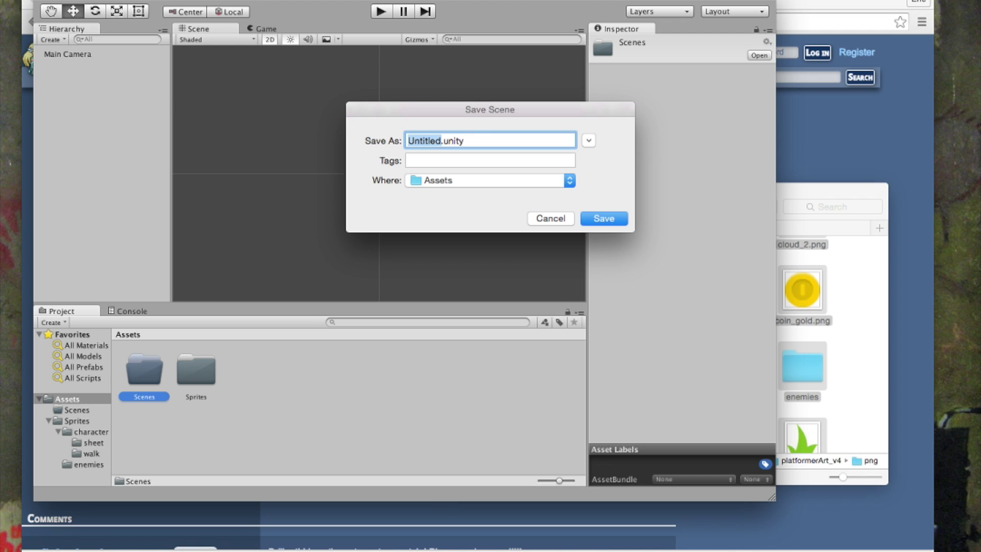
left_click(589, 140)
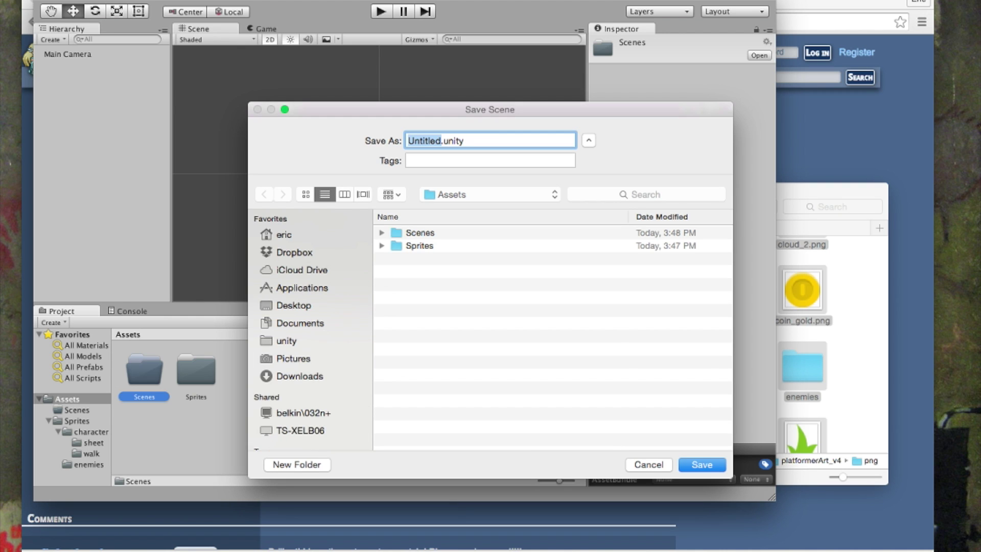
double_click(420, 233)
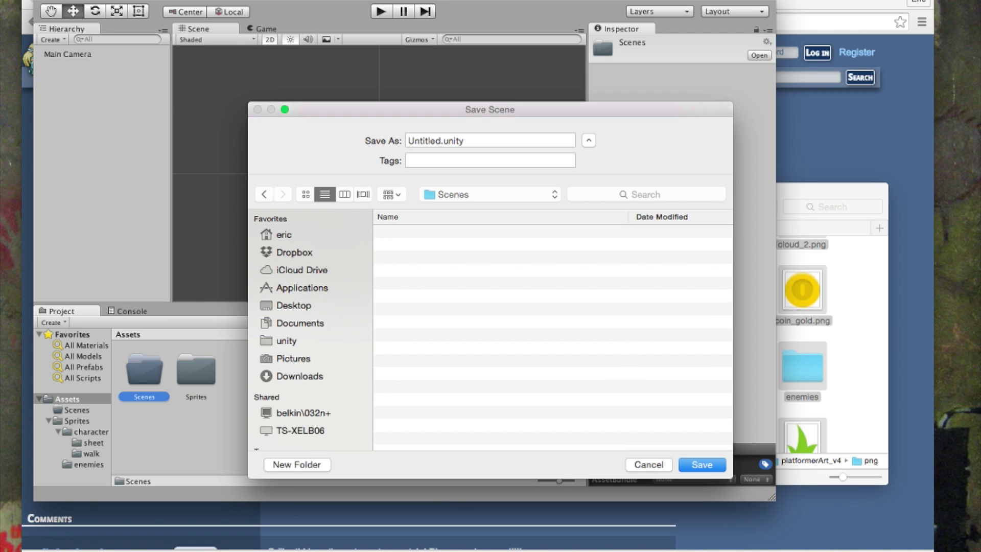
key("Tab")
type("Scene")
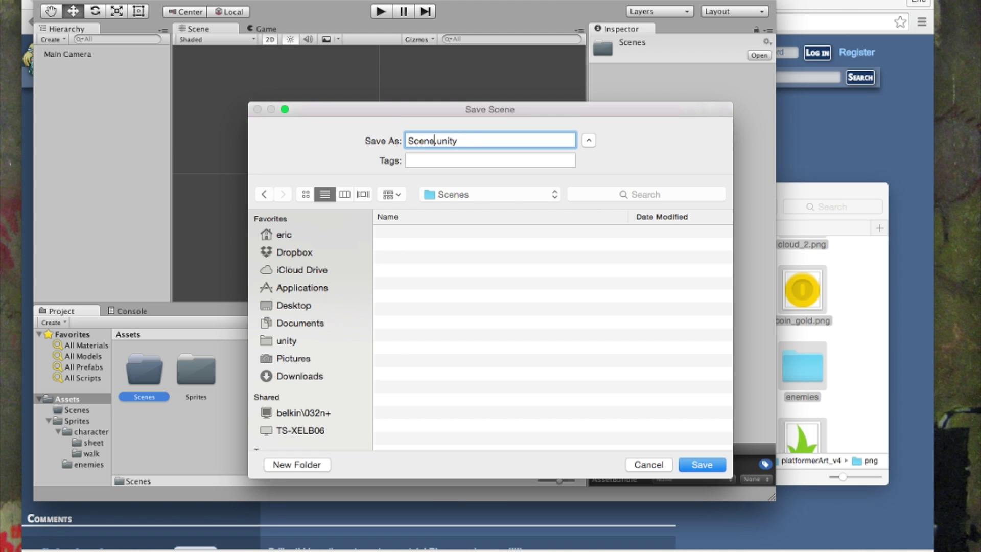
type("-01")
key("shift+Left")
key("shift+Left")
left_click(442, 140)
key("Return")
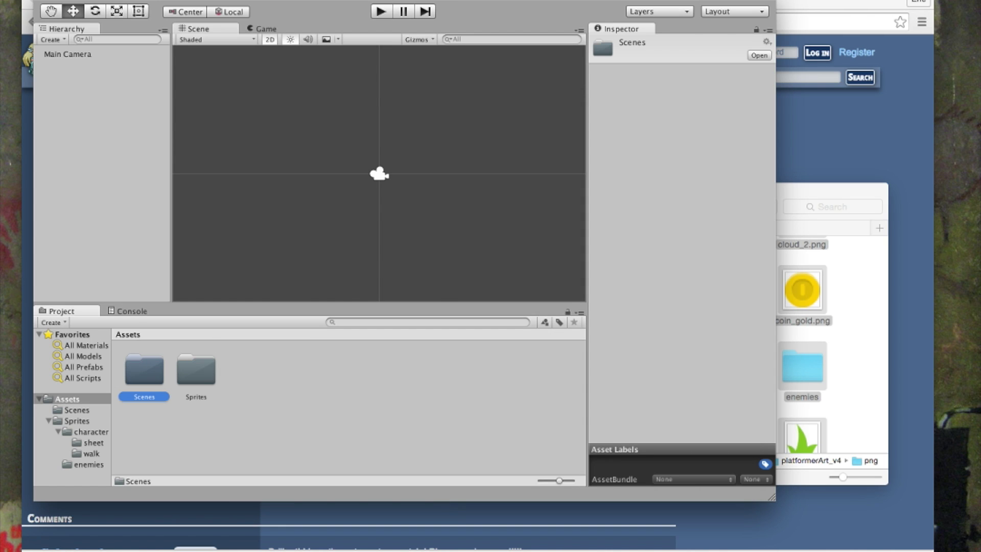
left_click(80, 0)
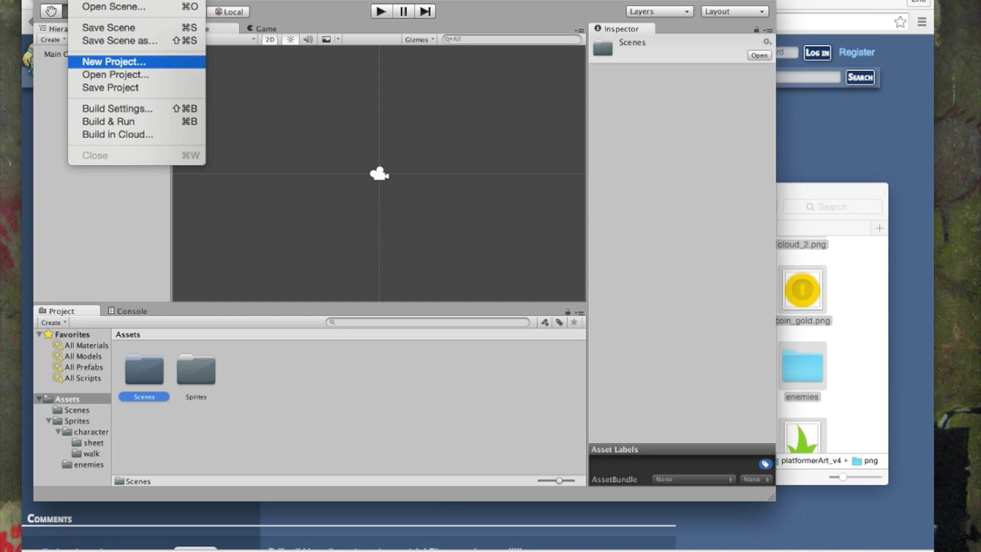
left_click(110, 88)
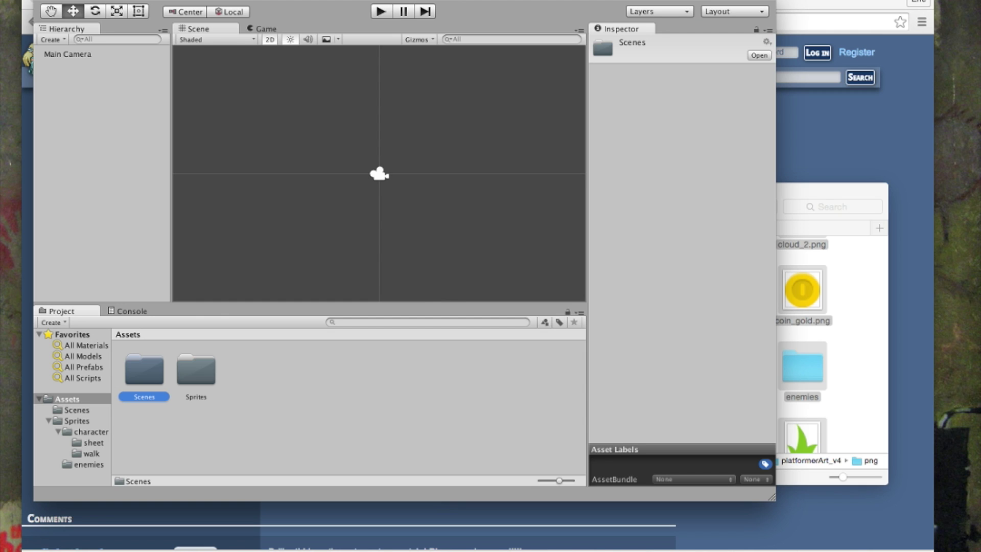
- Open Sprites > character > walk and select walk0001 to view its import settings
left_click(306, 408)
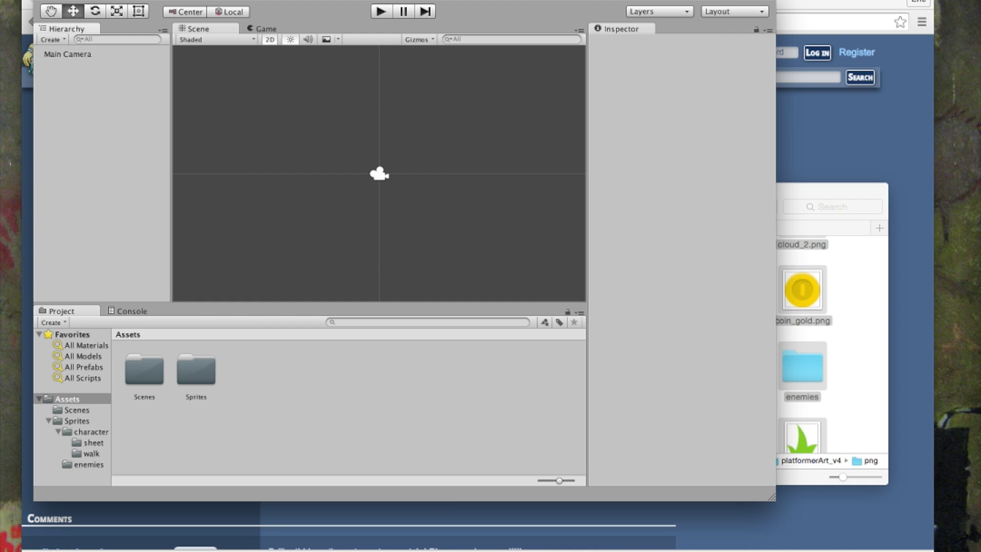
left_click(91, 454)
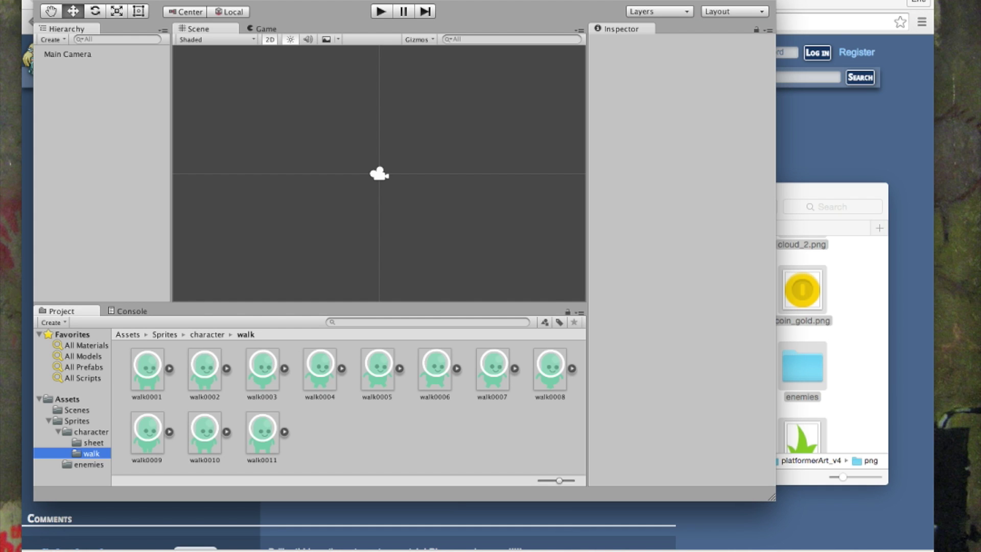
left_click(147, 369)
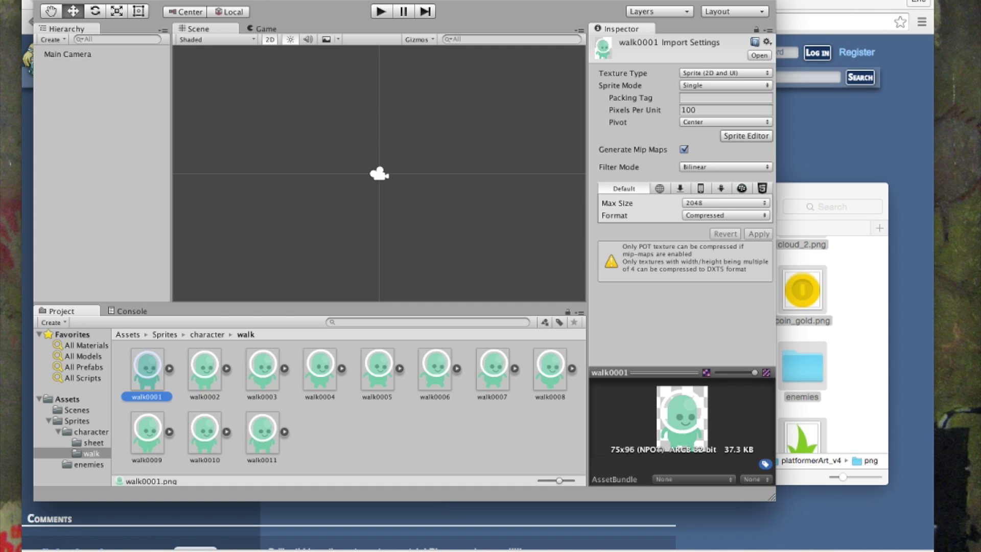
- Drag walk0001 into the scene up-left of the camera, at X -3.5183, Y 2.36041
left_click_drag(146, 368, 298, 119)
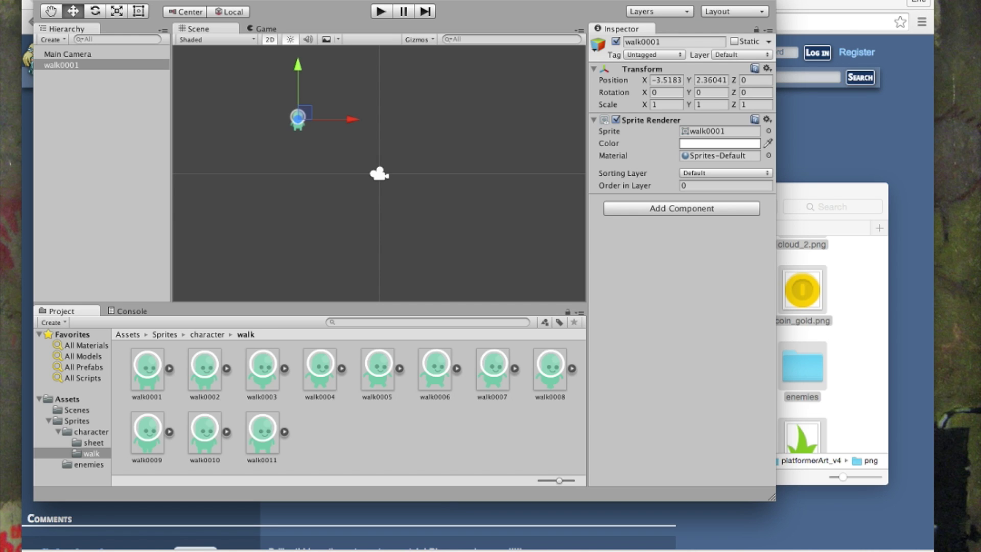
key("Tab")
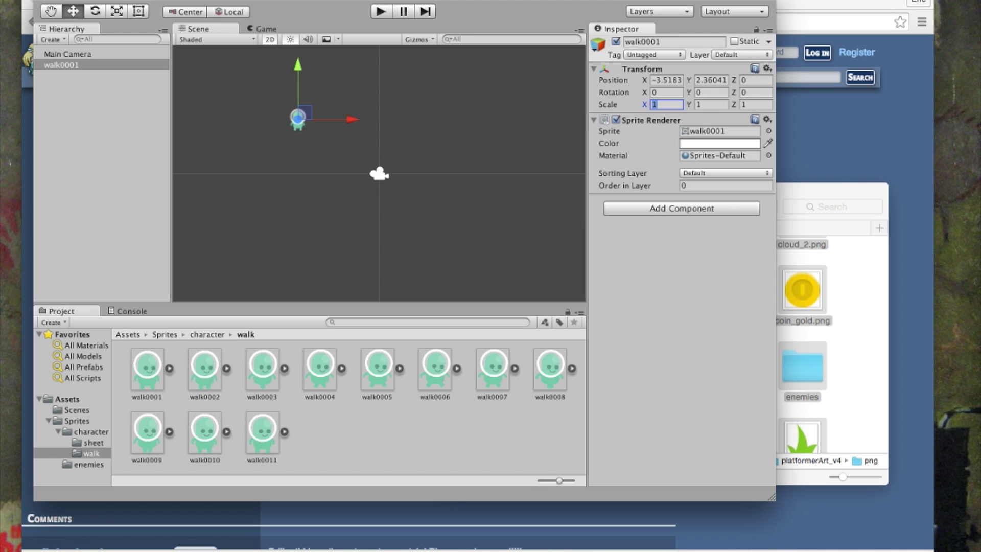
key("Tab")
key("Tab")
- Drag the ground sprite into the scene just below the alien, at X -3.64, Y -0.04
left_click(77, 421)
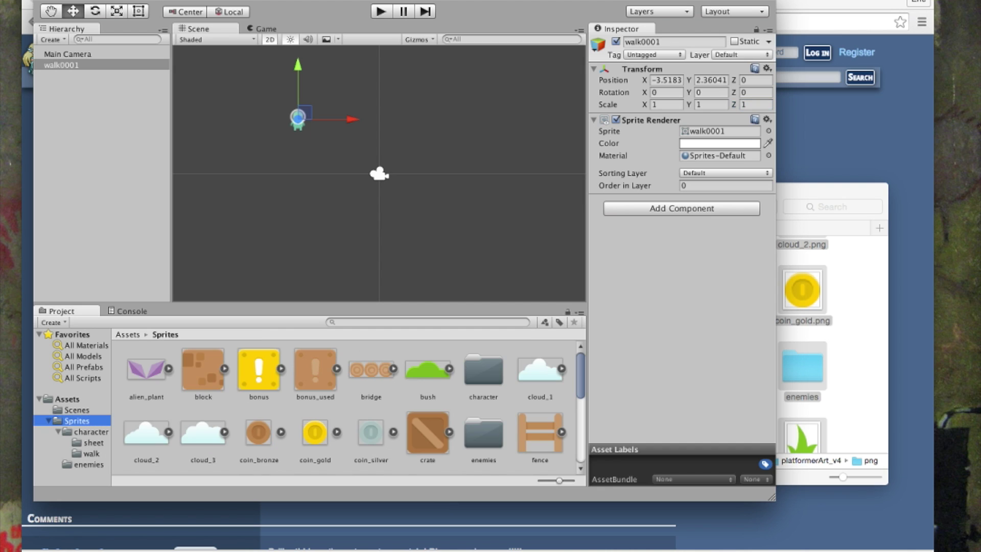
scroll(347, 406, "down", 3)
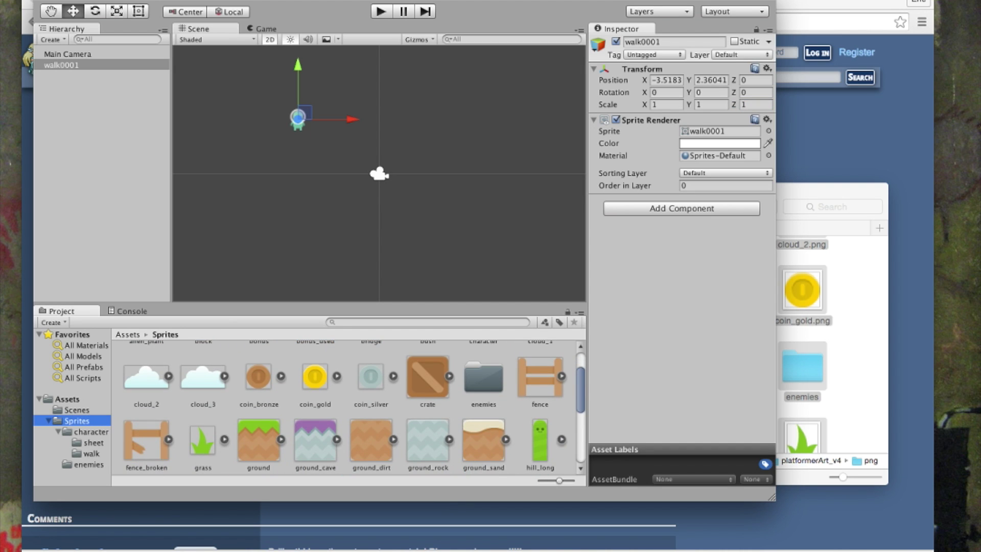
scroll(354, 408, "down", 3)
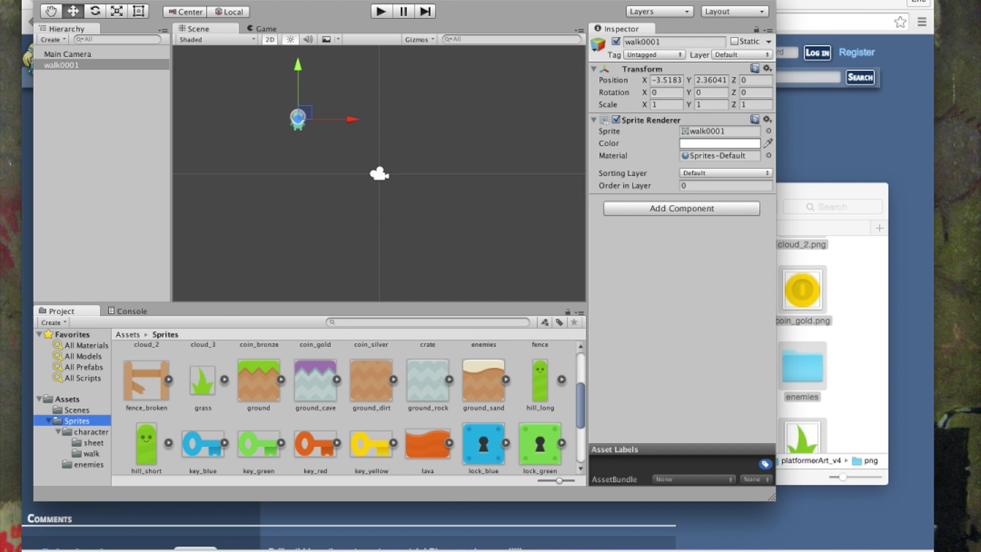
scroll(352, 407, "down", 6)
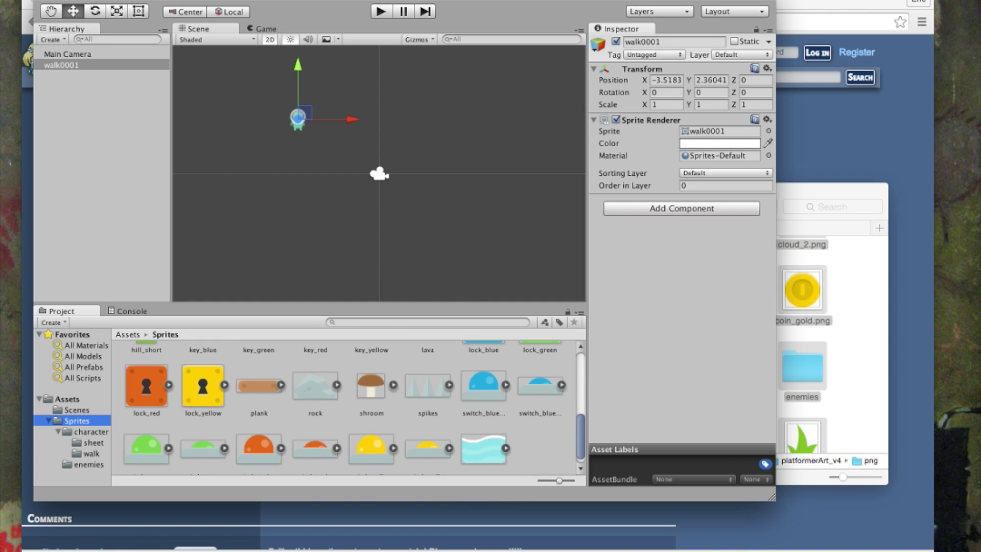
scroll(354, 408, "up", 7)
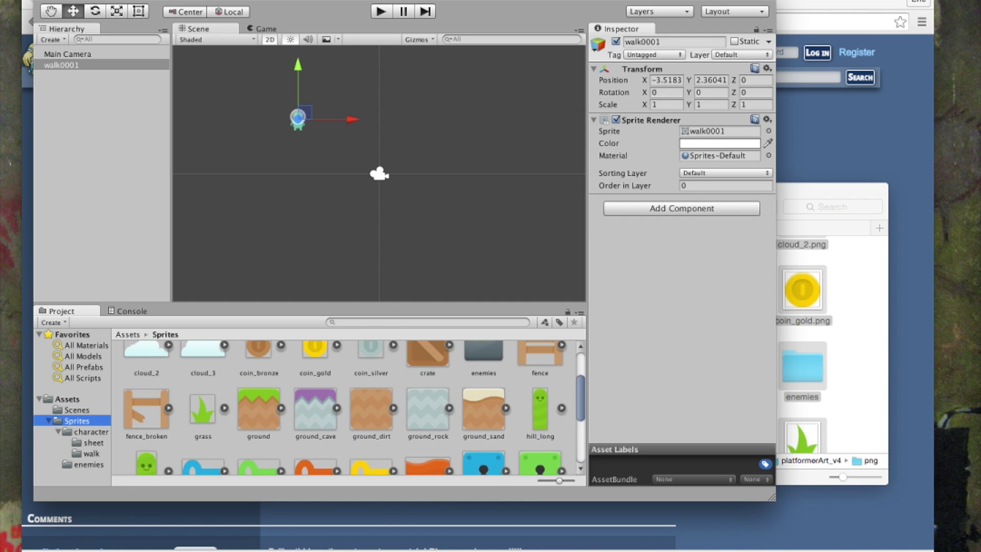
left_click(258, 409)
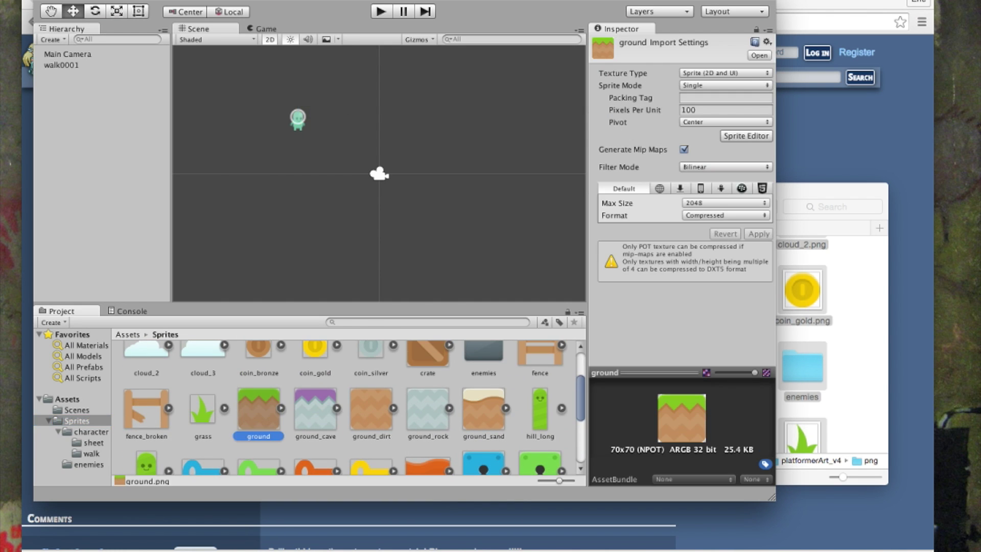
left_click_drag(259, 408, 365, 173)
left_click_drag(297, 174, 298, 175)
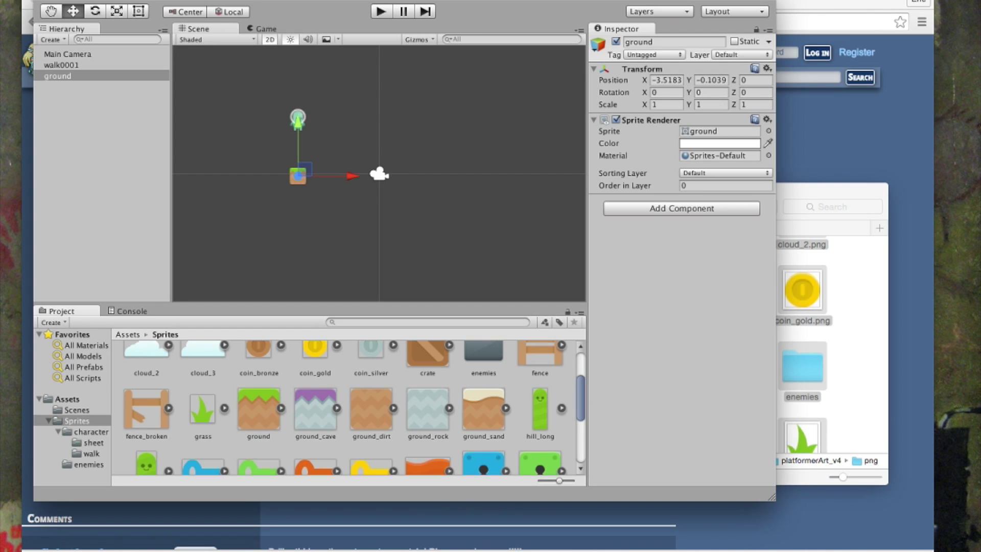
left_click_drag(298, 175, 295, 174)
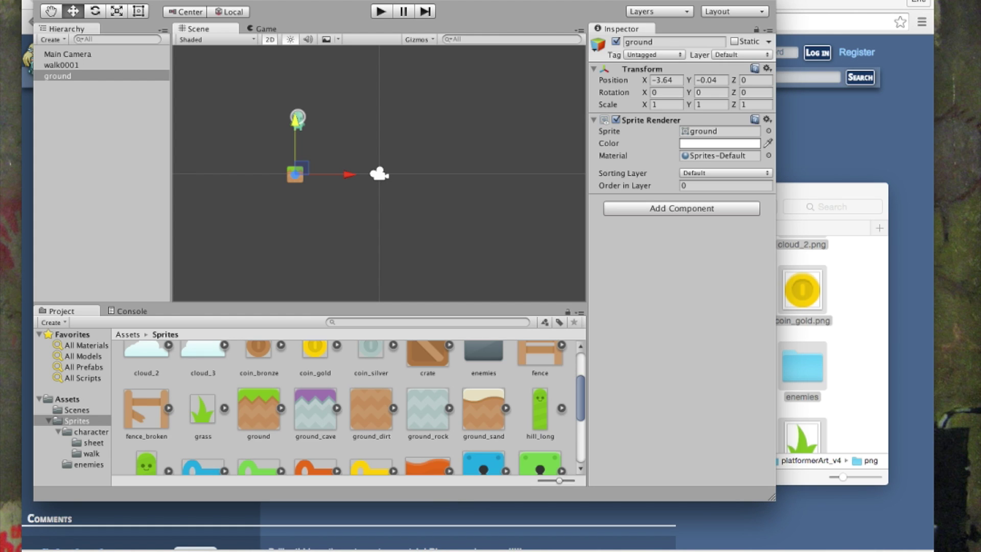
- Select the walk0001 alien object in the Hierarchy
left_click(318, 133)
left_click(297, 121)
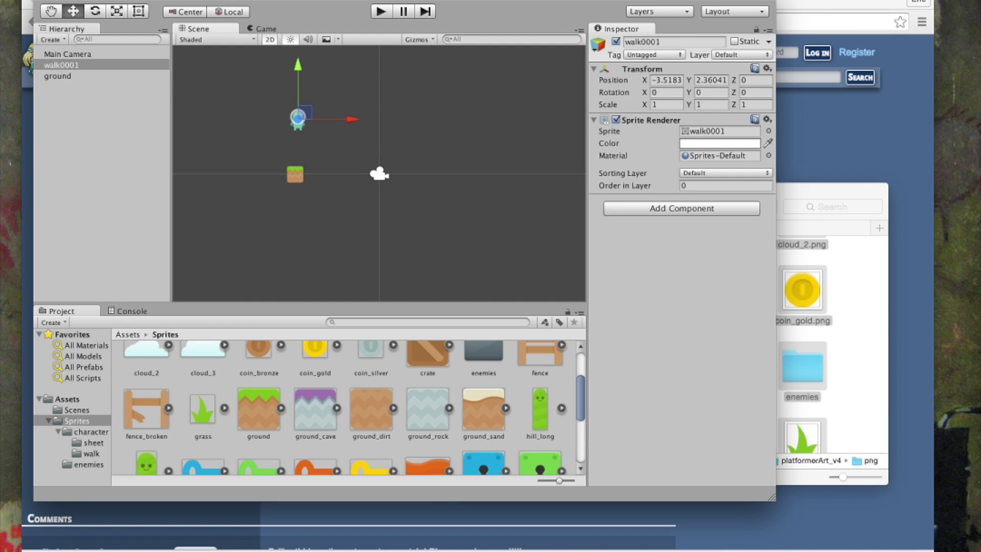
left_click(57, 76)
left_click(62, 65)
left_click(58, 76)
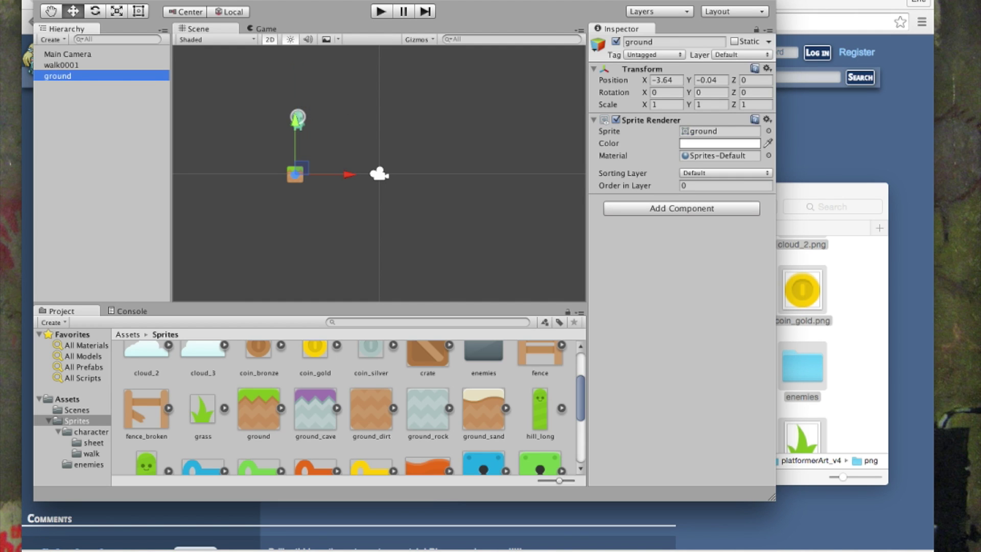
left_click(61, 65)
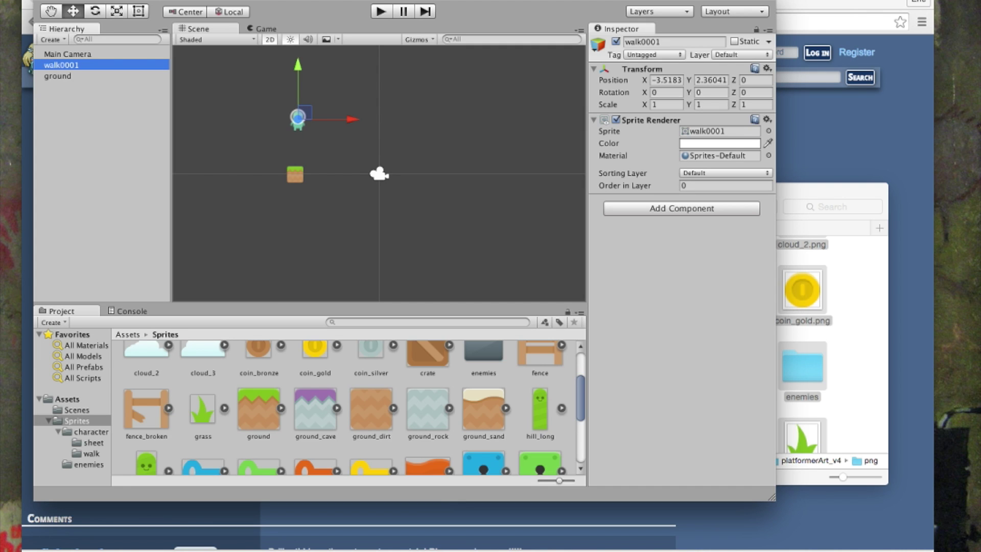
- Add a Rigidbody 2D to the alien and turn on Fixed Angle
left_click(681, 208)
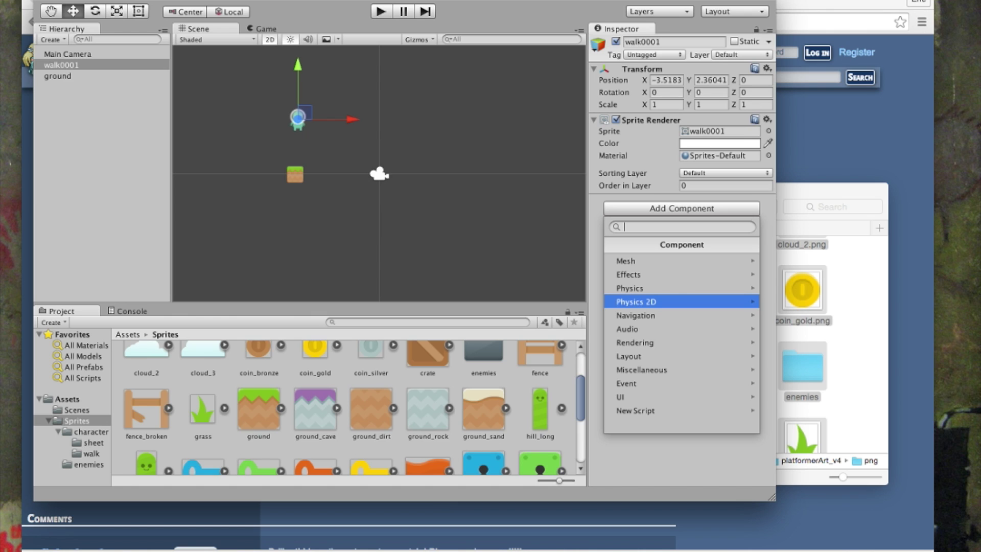
key("Right")
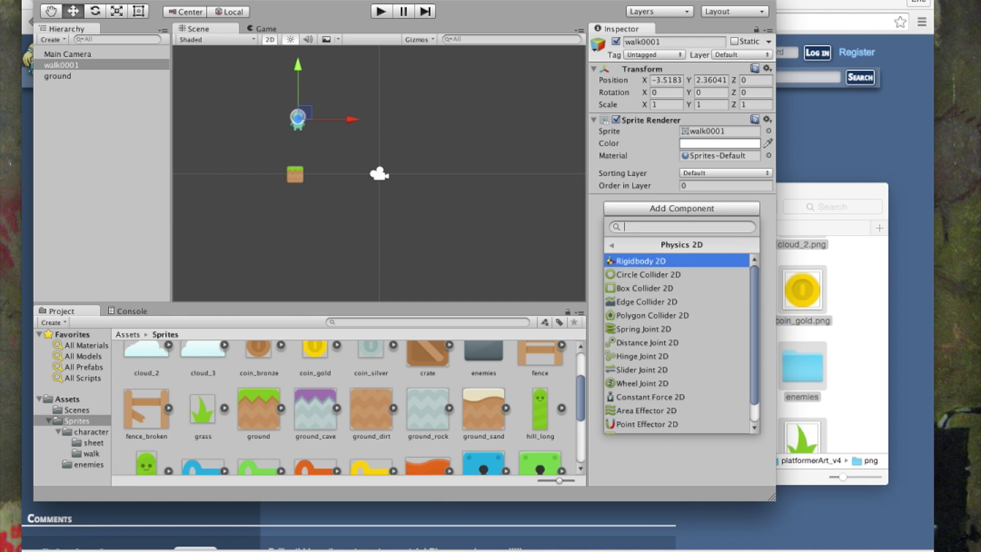
key("Down")
key("Down")
key("Down")
key("Down")
key("Down")
key("Down")
key("Down")
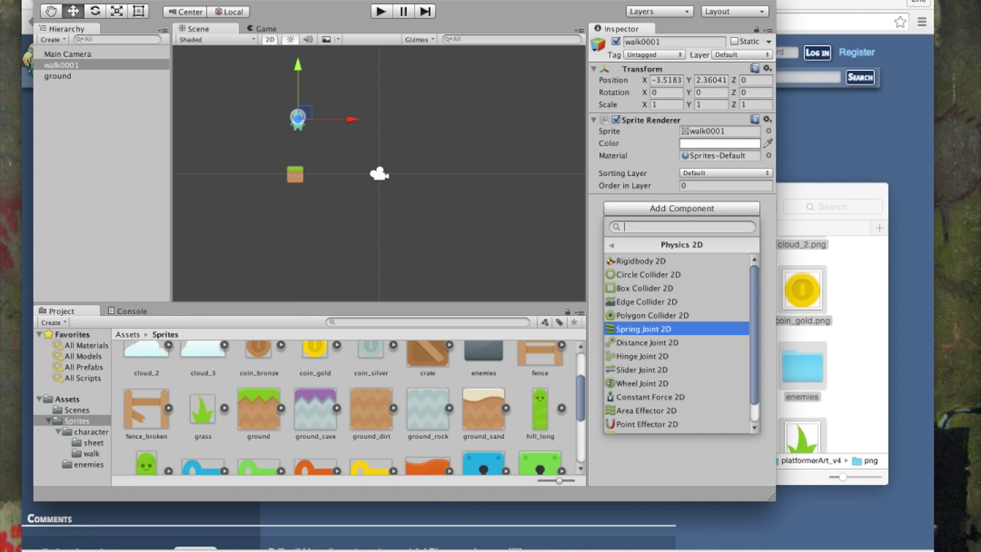
key("Up")
key("Up")
key("Up")
key("Up")
key("Up")
key("Up")
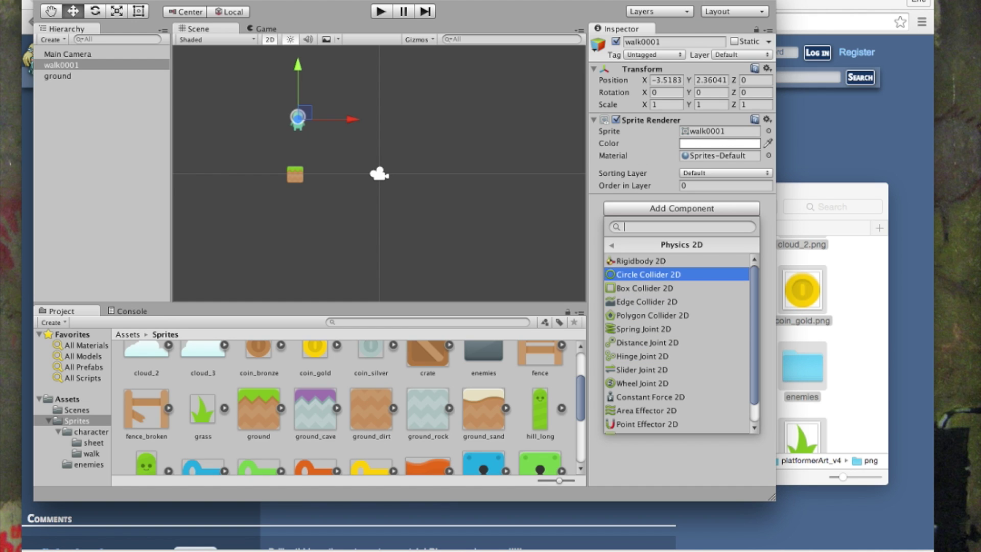
key("Down")
key("Down")
key("Up")
key("Up")
key("Up")
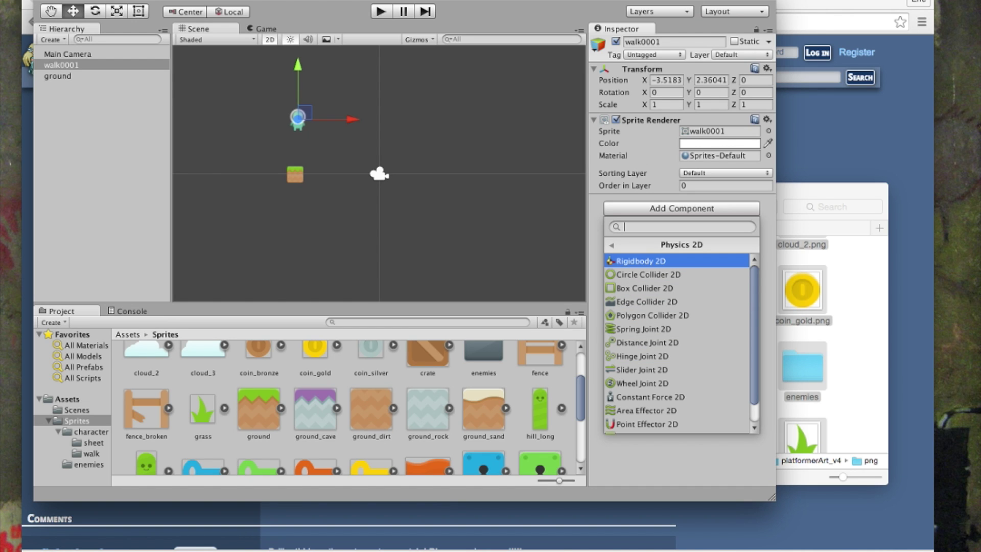
key("Return")
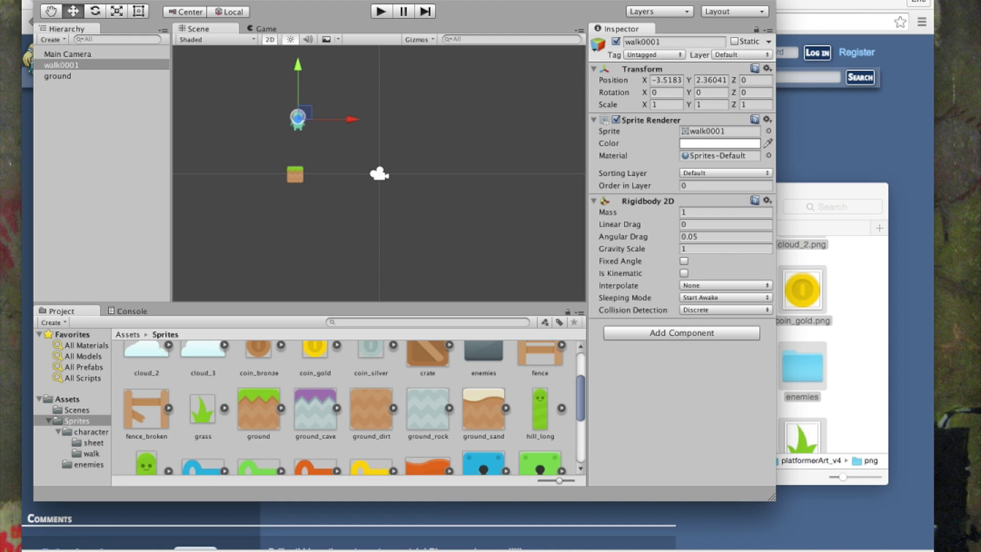
left_click(683, 261)
left_click(681, 333)
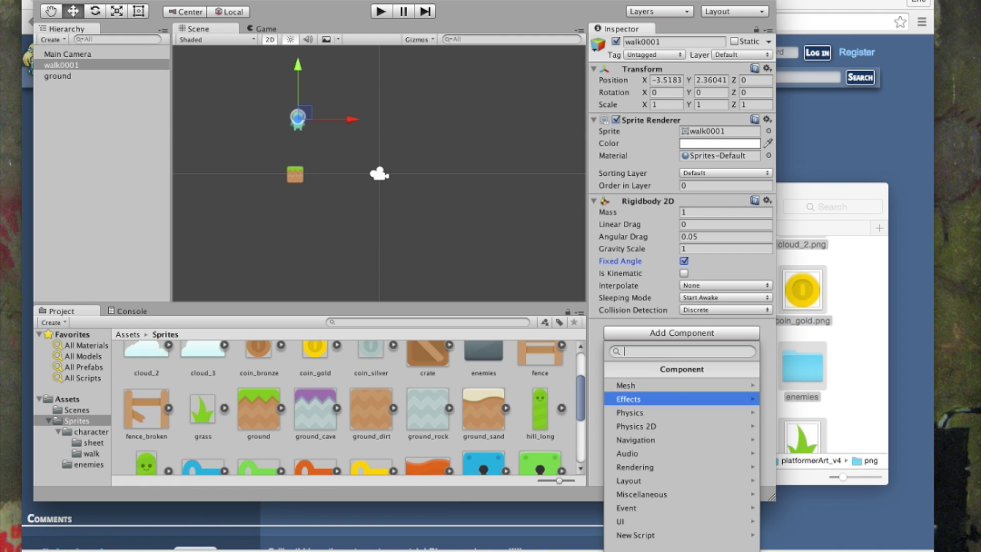
- Add a Circle Collider 2D to the alien from the Physics 2D components
key("Right")
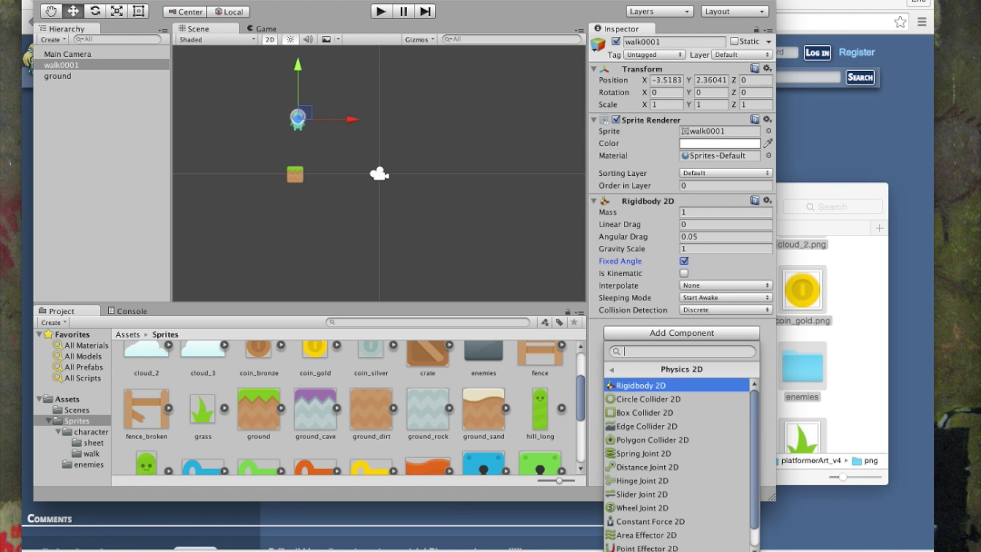
key("Down")
key("Down")
key("Up")
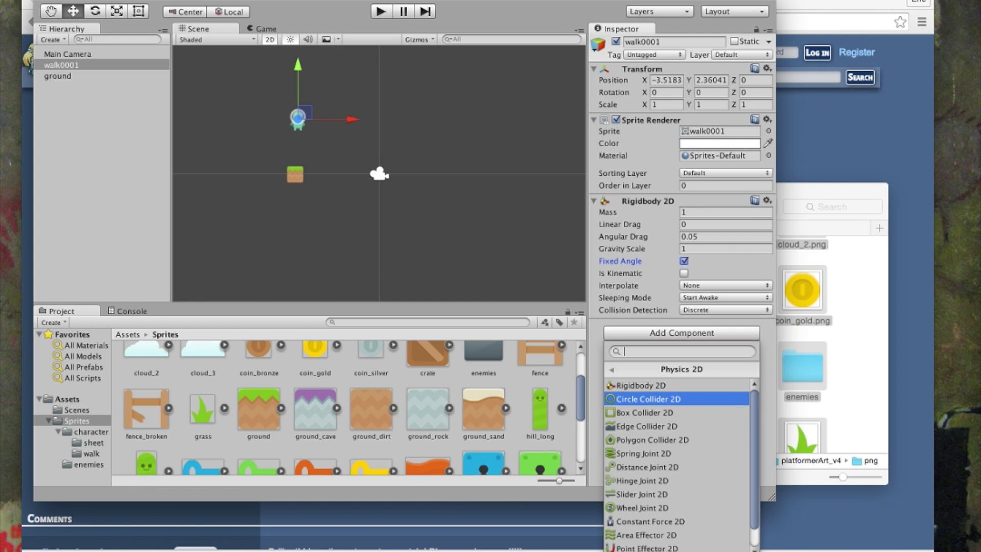
key("Return")
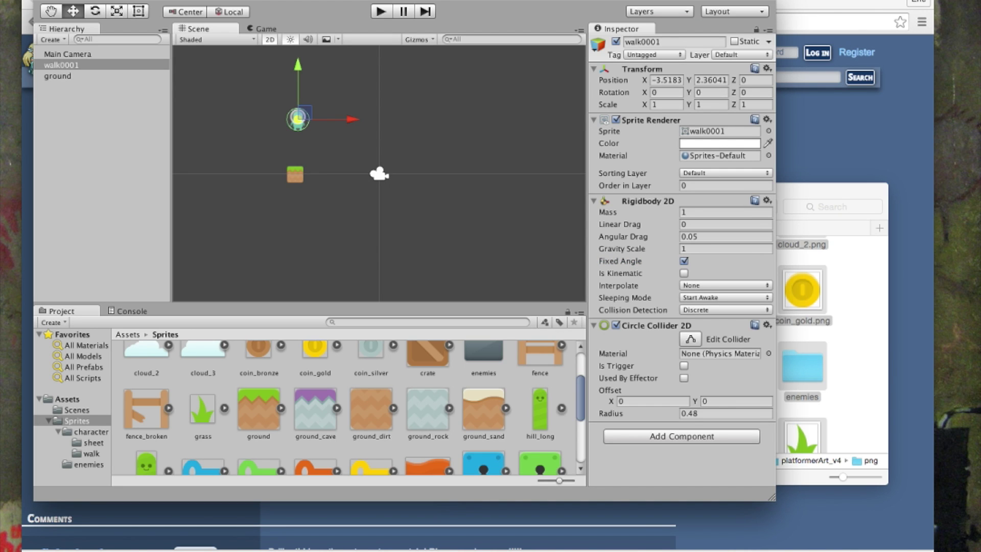
- Set the circle collider's radius to 0.45 and Y offset to -0.05
left_click(725, 413)
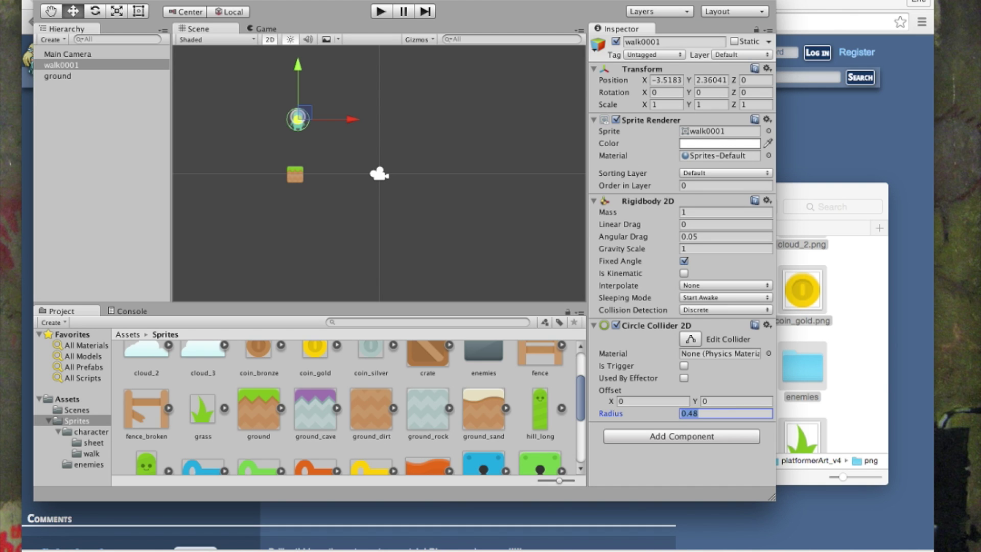
type(".45")
left_click(653, 401)
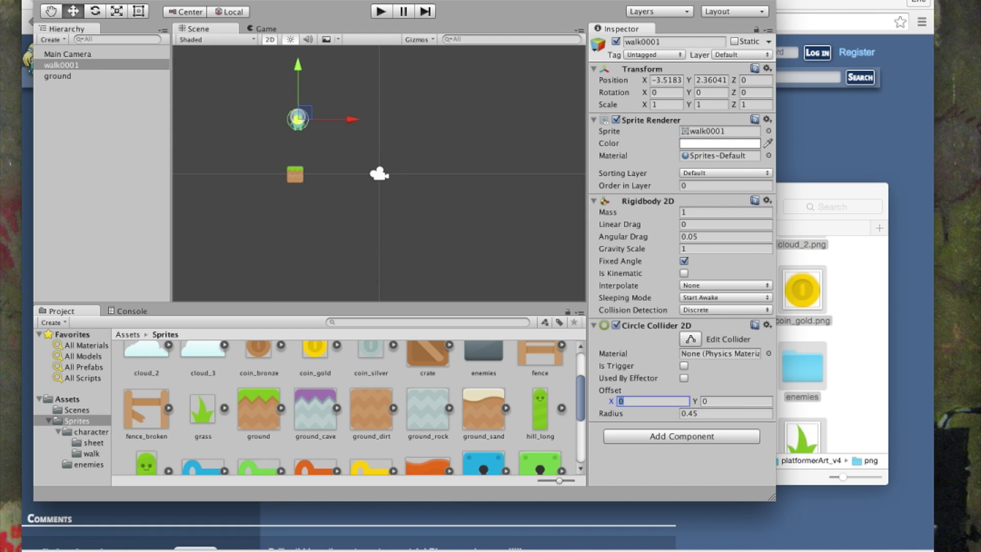
left_click(736, 400)
type("-.1")
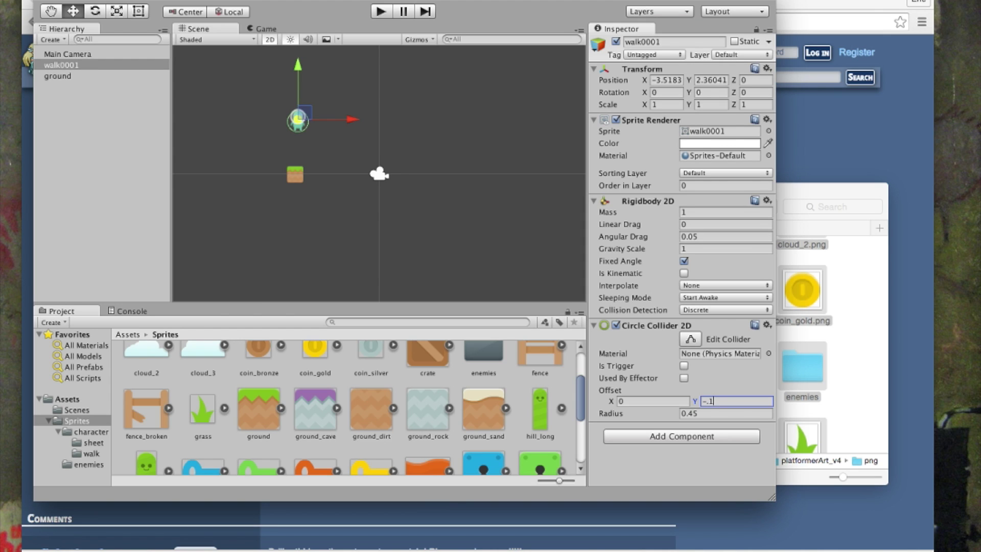
key("BackSpace")
type("05")
- Add a Box Collider 2D to the ground tile and switch to the Game view
left_click(295, 174)
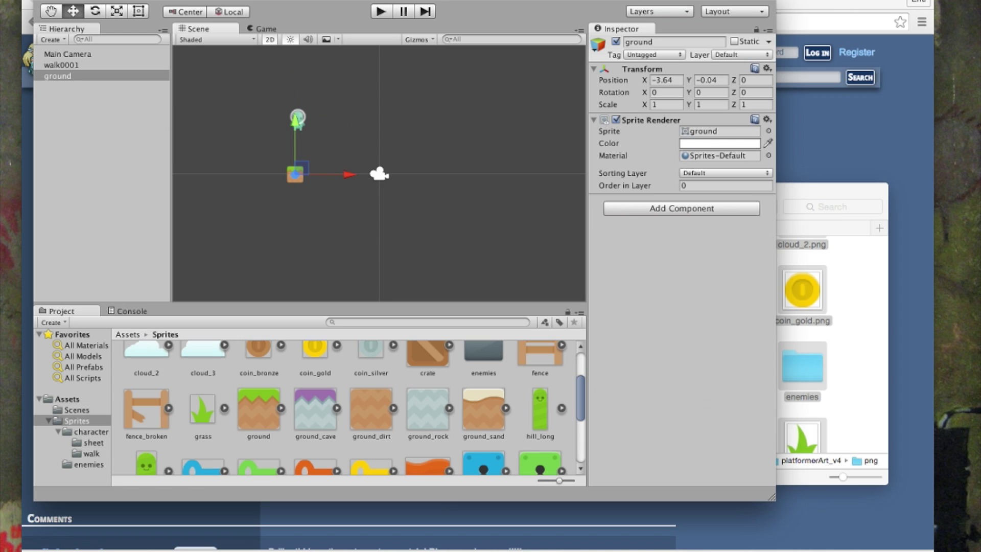
left_click(682, 209)
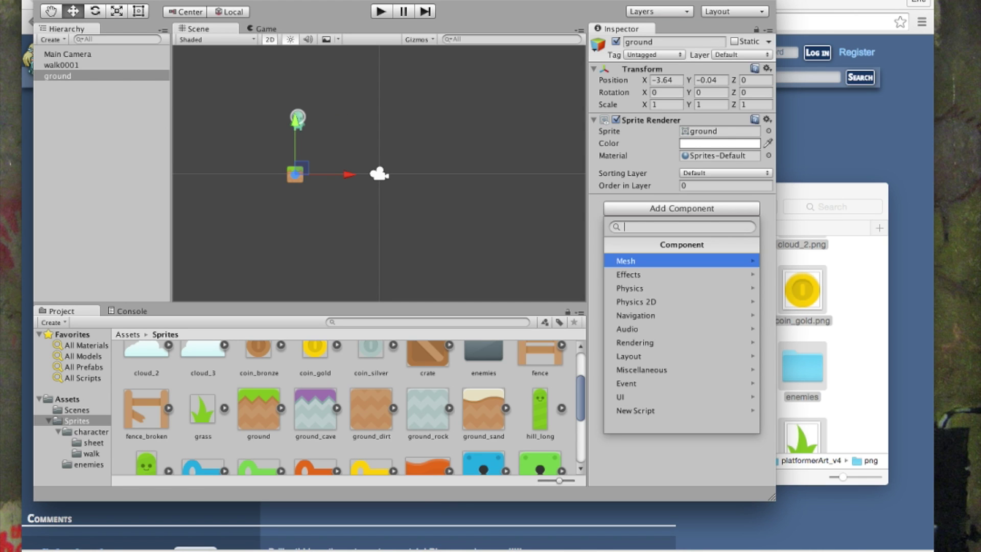
left_click(664, 302)
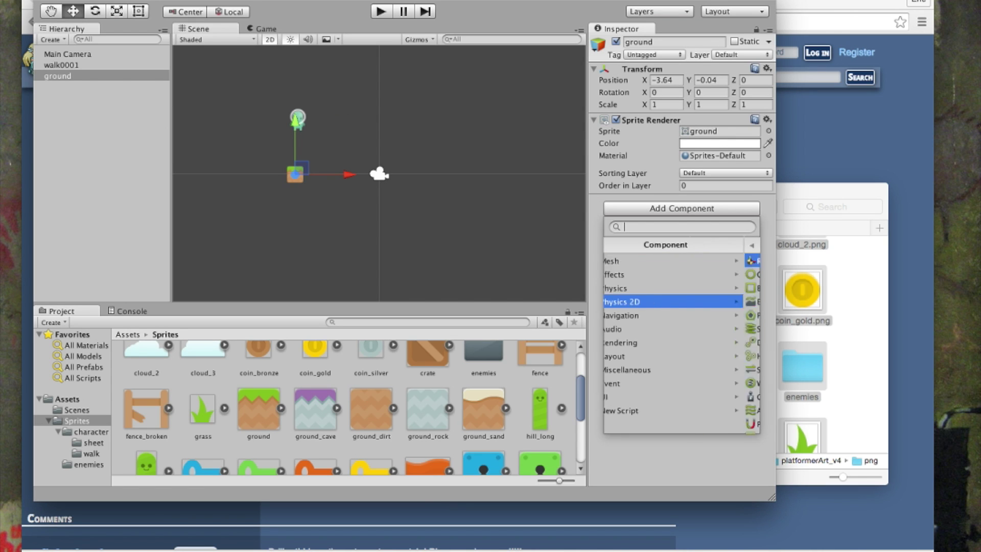
key("Down")
key("Down")
key("Down")
key("Down")
key("Up")
key("Up")
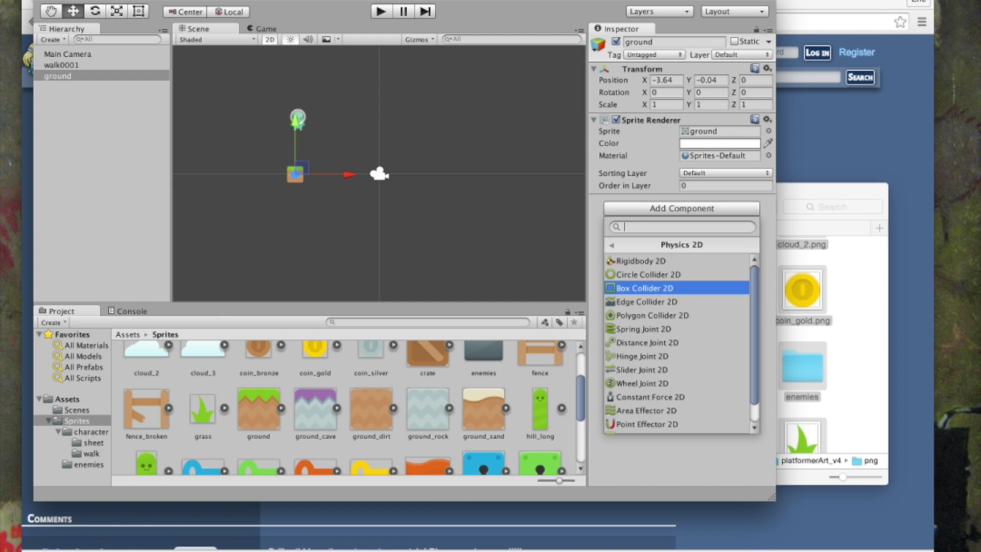
key("Return")
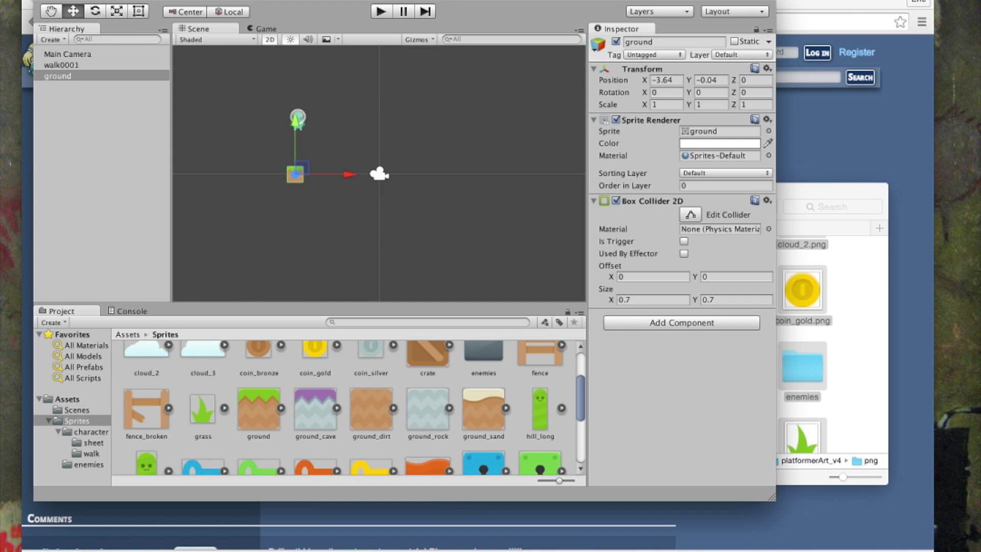
left_click(266, 29)
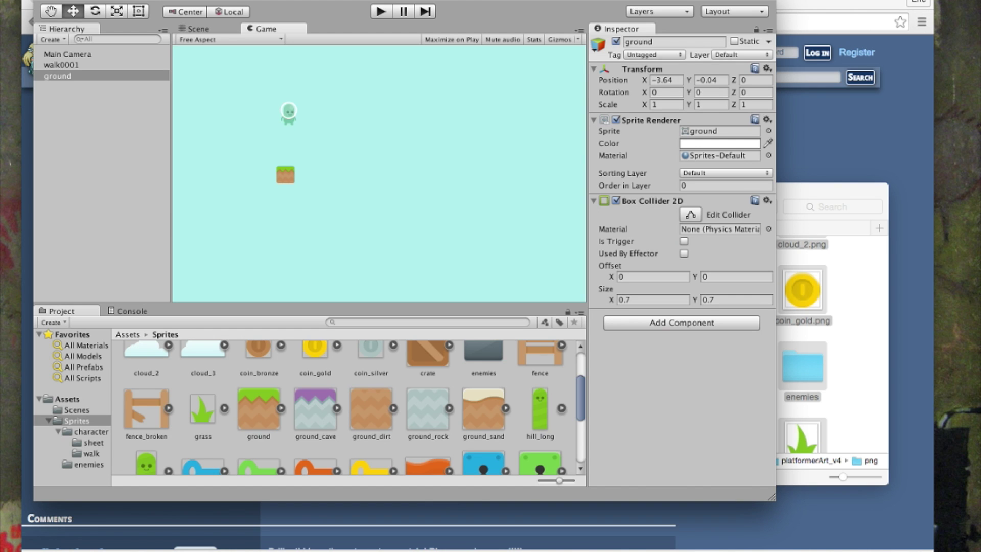
- Run the scene with Cmd+P to watch the alien land on the ground, then stop it
key("super+p")
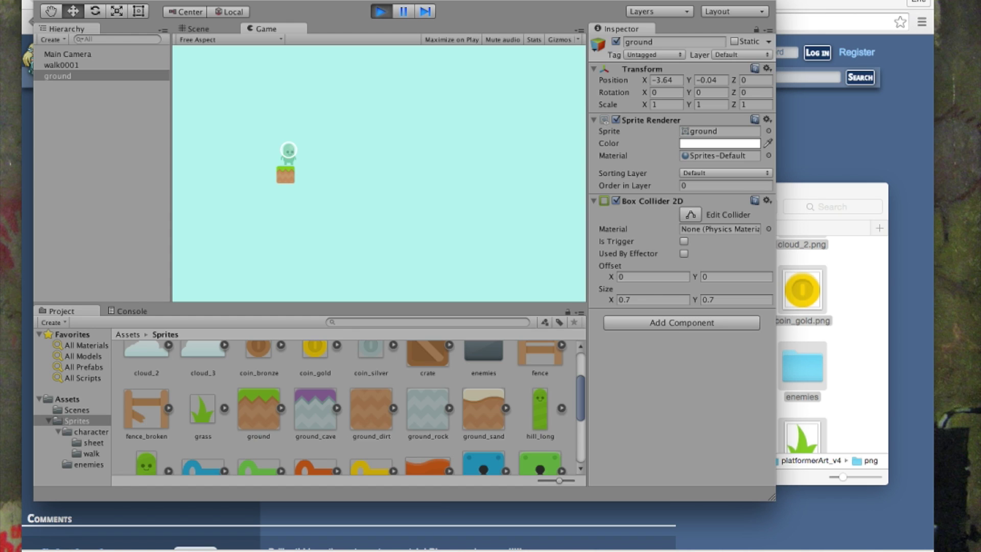
key("super+p")
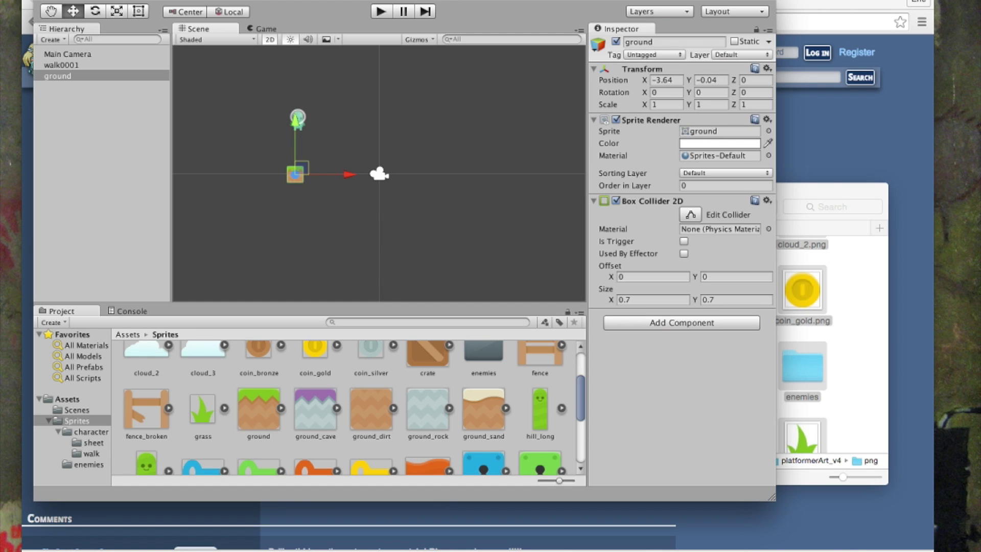
- Nudge the ground tile to -3.49, -0.01 and test-run the scene again
left_click_drag(302, 168, 306, 166)
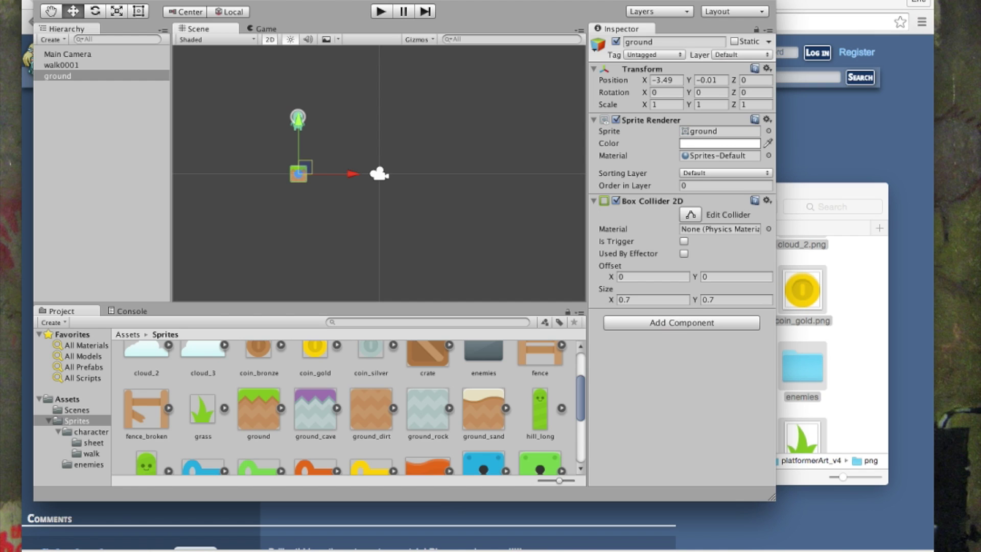
key("super+p")
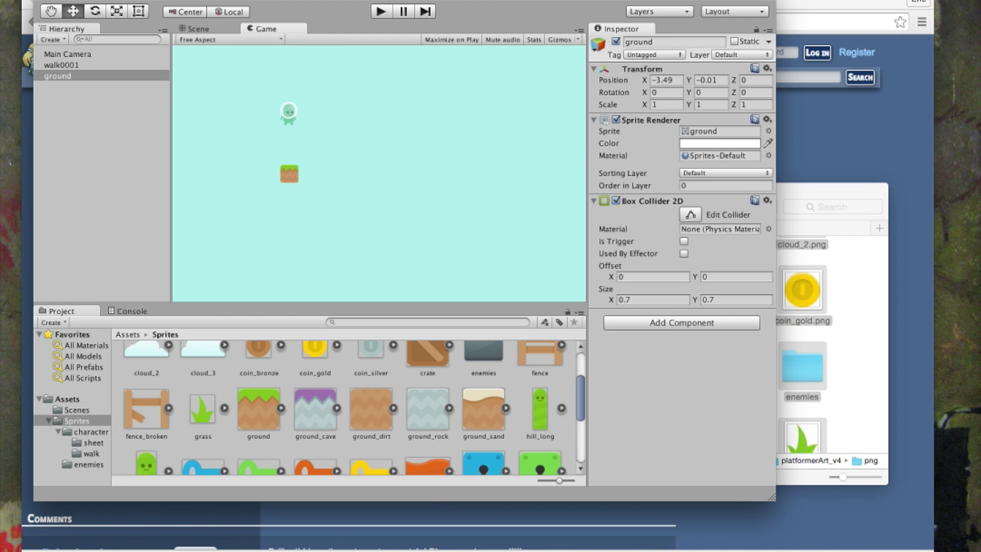
key("super+p")
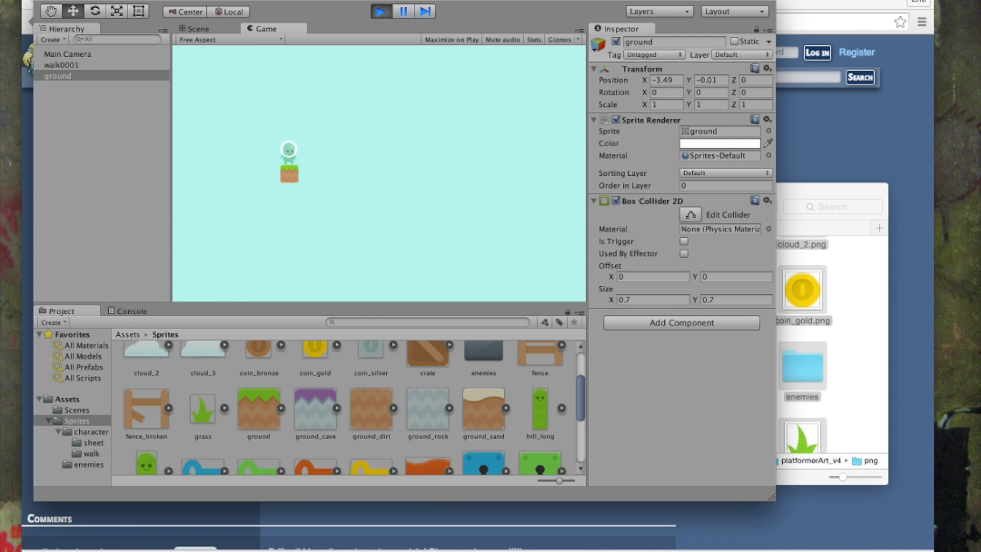
key("super+p")
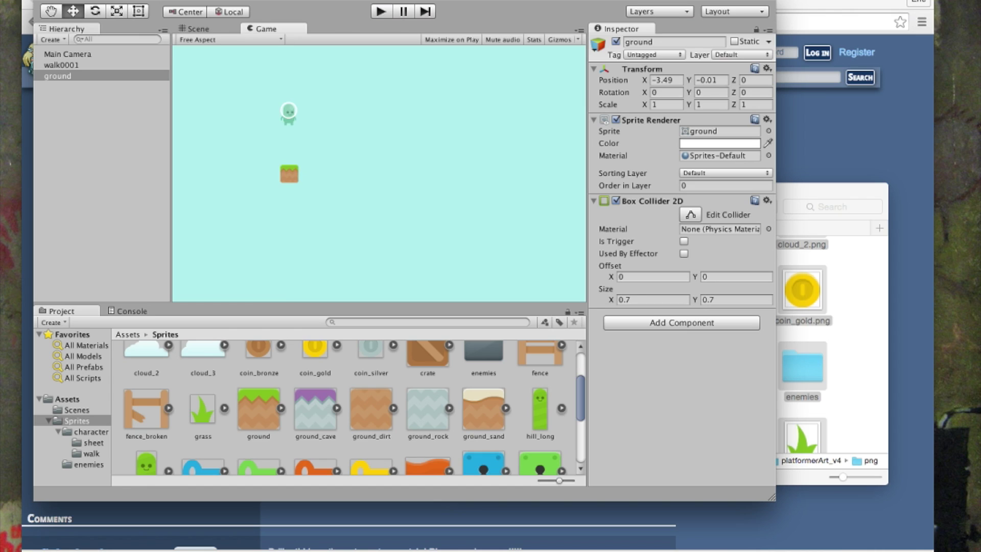